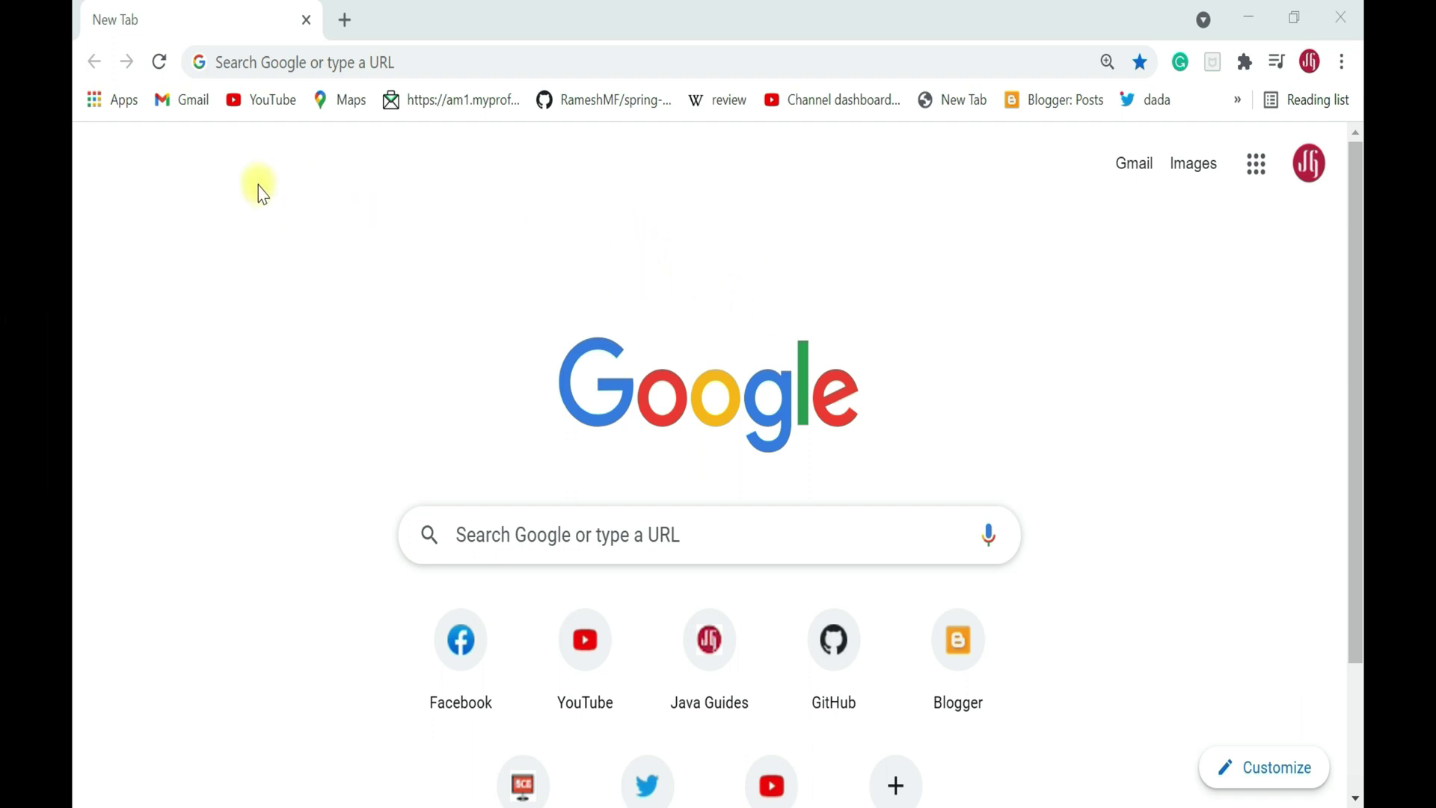
# - Search Google for 'oracle java download', correcting the initially mistyped query
pyautogui.click(504, 66)
pyautogui.write('java')
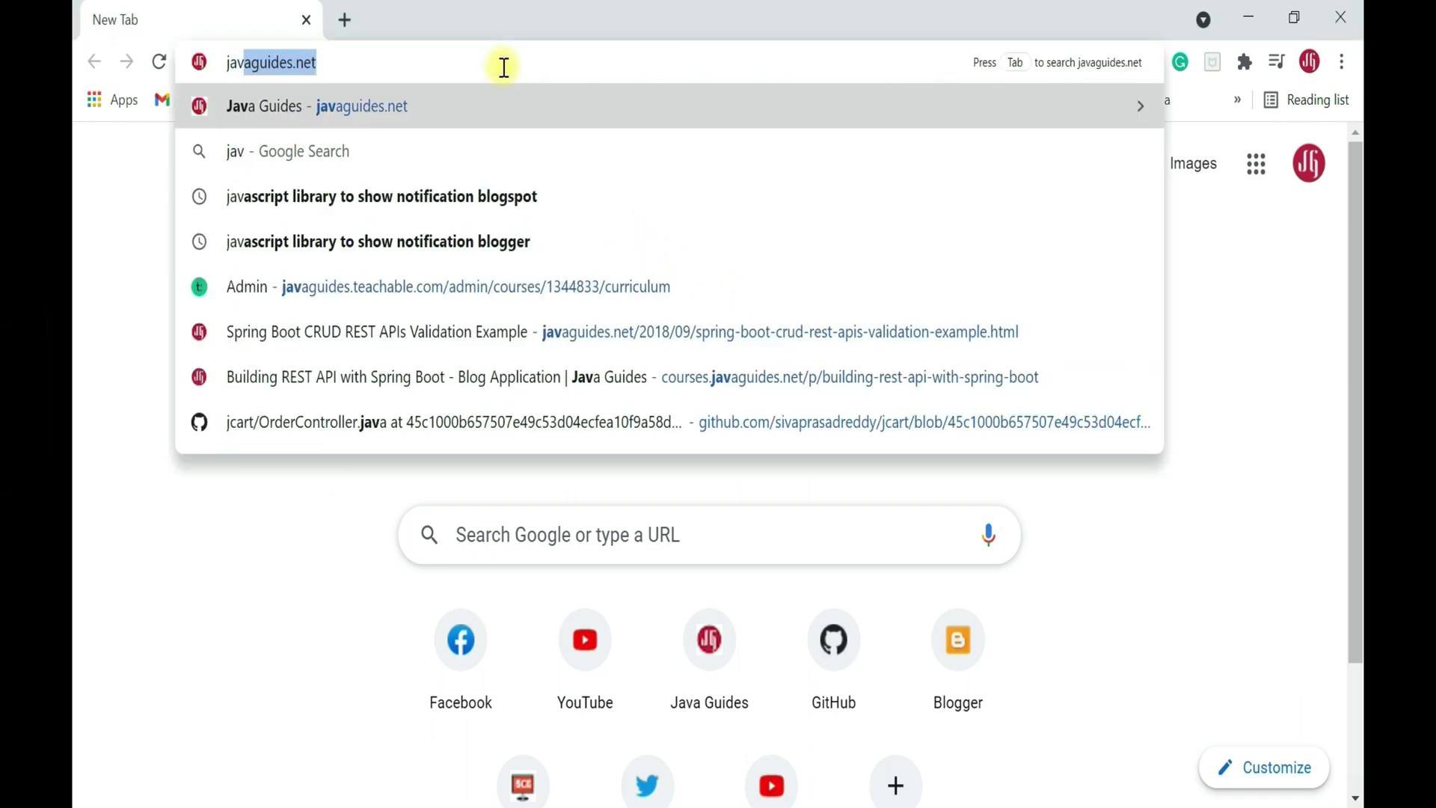
pyautogui.press('BackSpace')
pyautogui.press('BackSpace')
pyautogui.press('BackSpace')
pyautogui.press('BackSpace')
pyautogui.press('BackSpace')
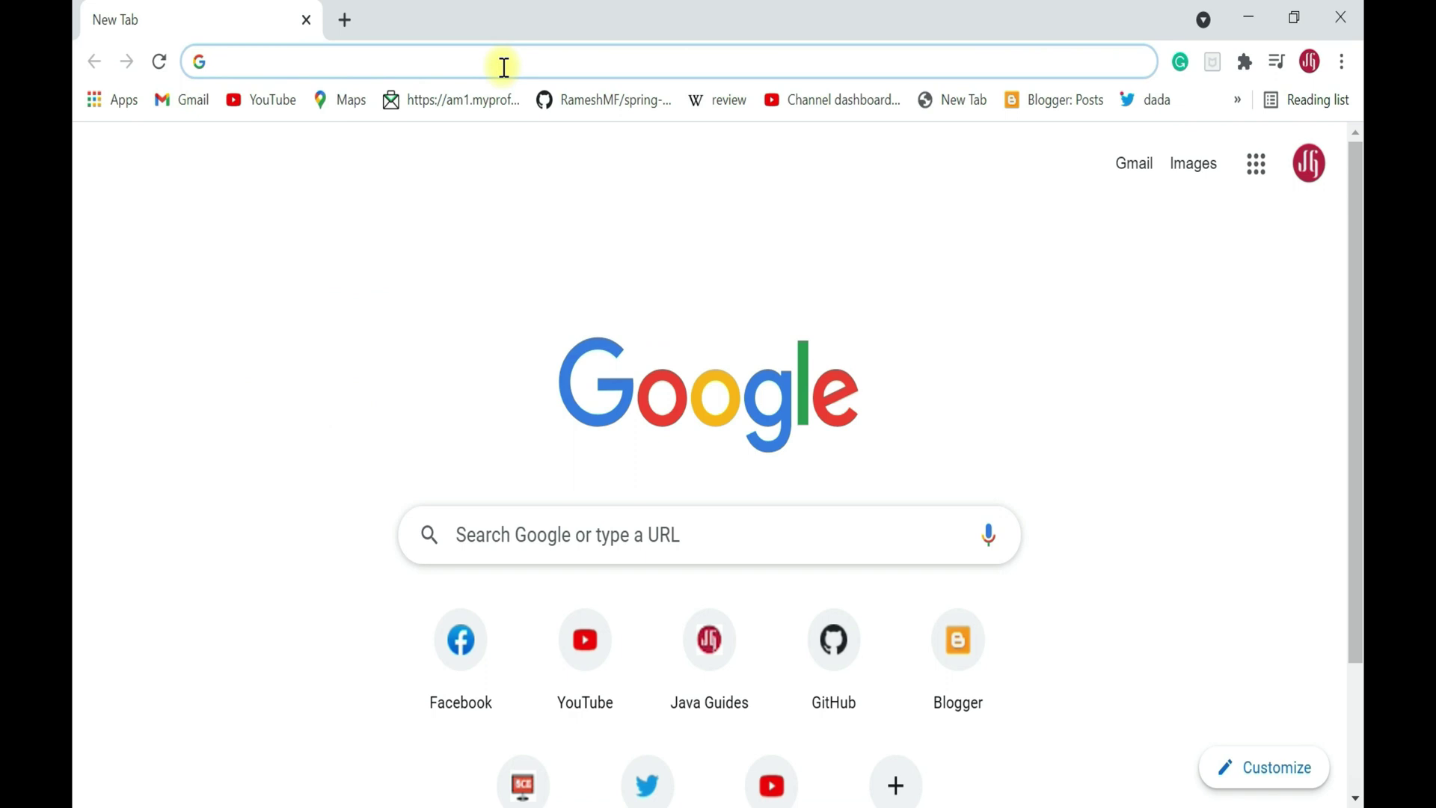
pyautogui.write('oracle')
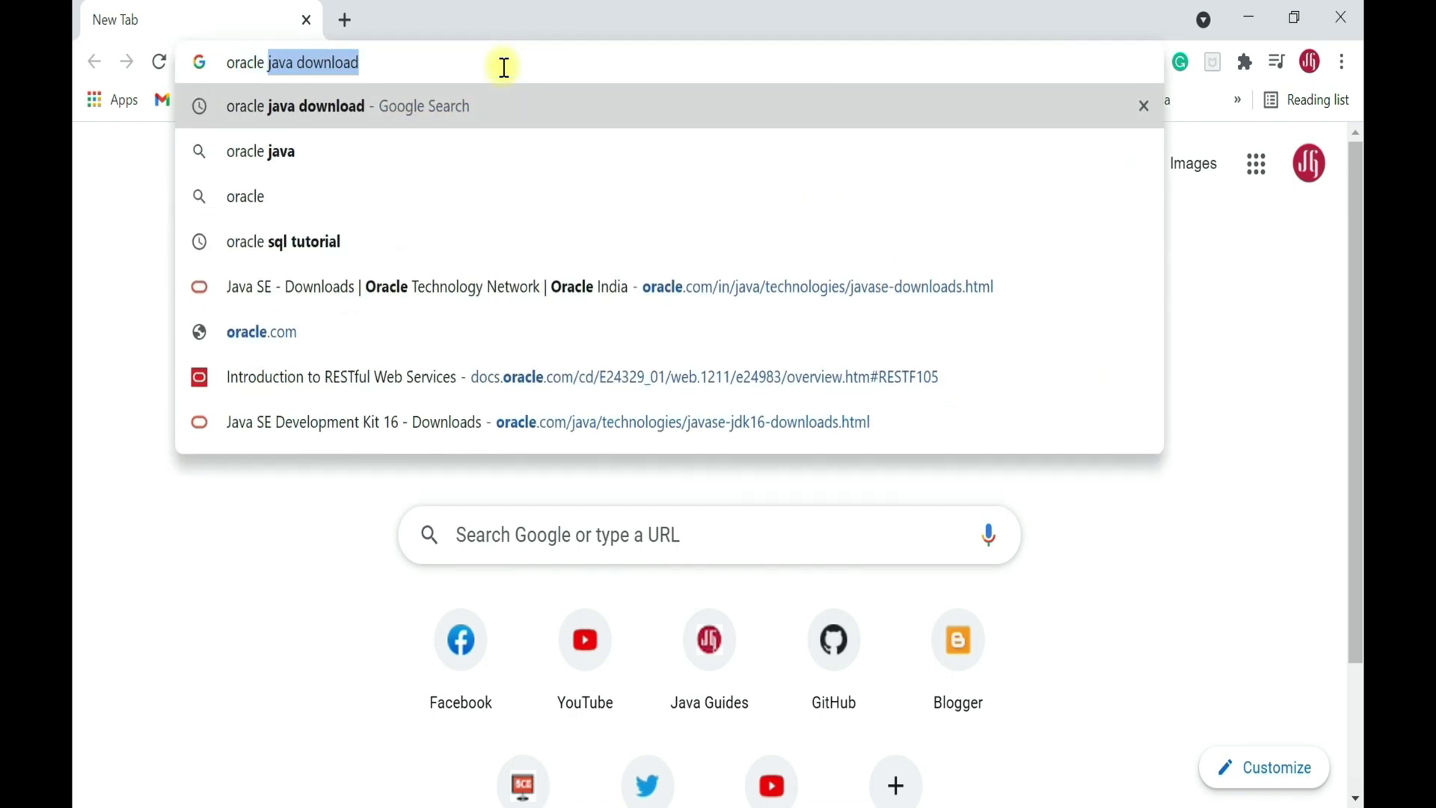
pyautogui.press('Return')
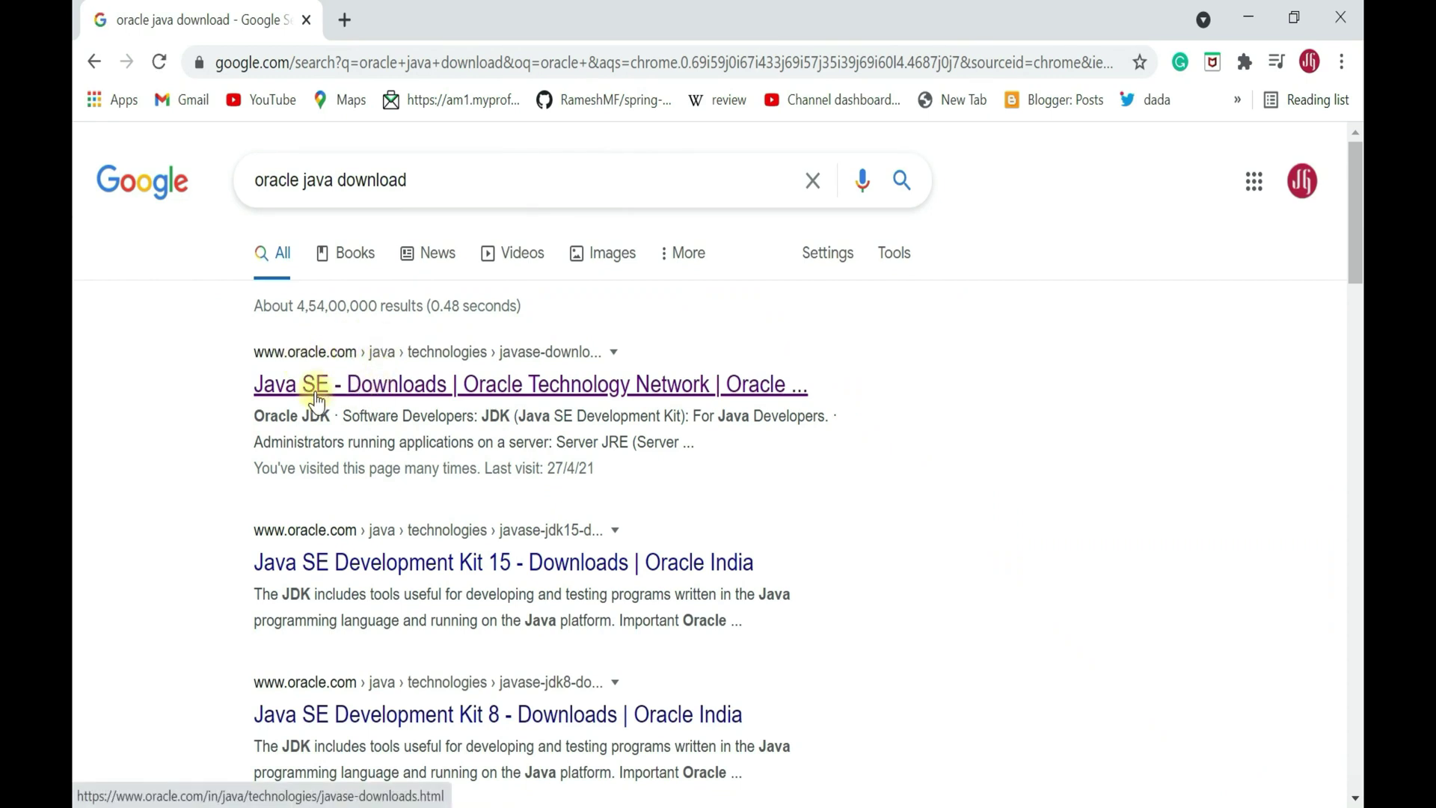
# - Open the Oracle Java SE downloads page from the search results
pyautogui.click(356, 383)
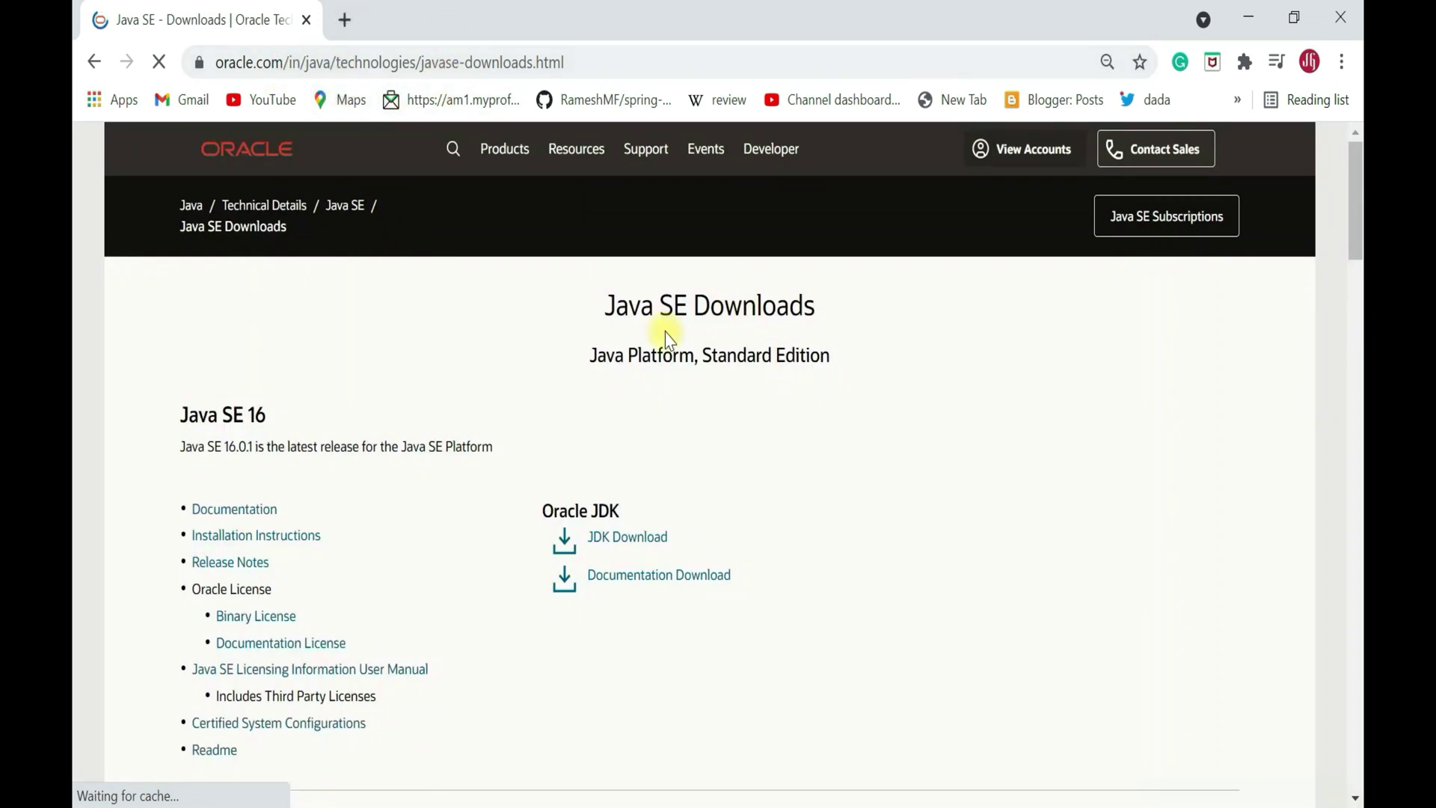
pyautogui.scroll(-2, 234, 414)
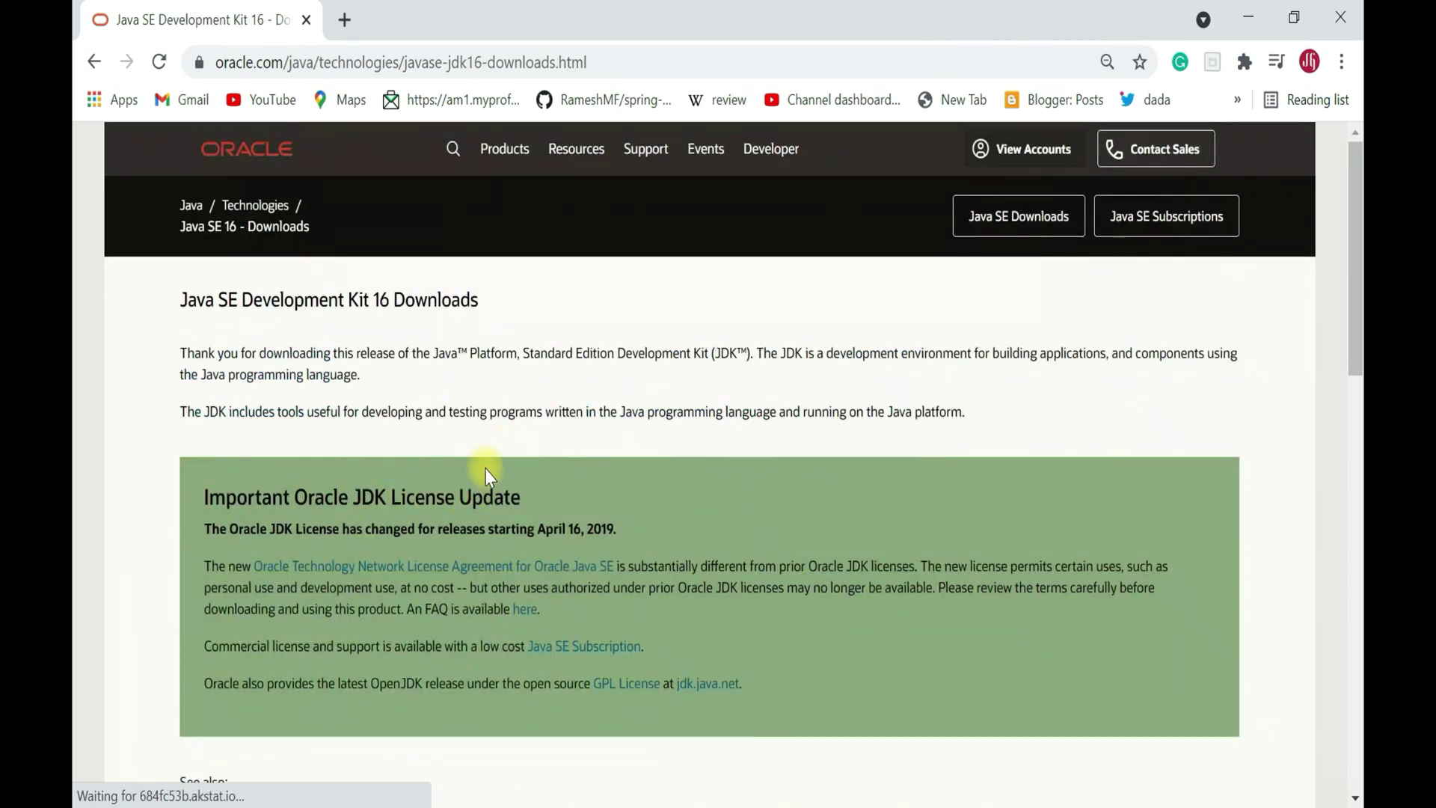
pyautogui.scroll(-5, 417, 459)
pyautogui.scroll(3, 421, 463)
pyautogui.scroll(-3, 463, 426)
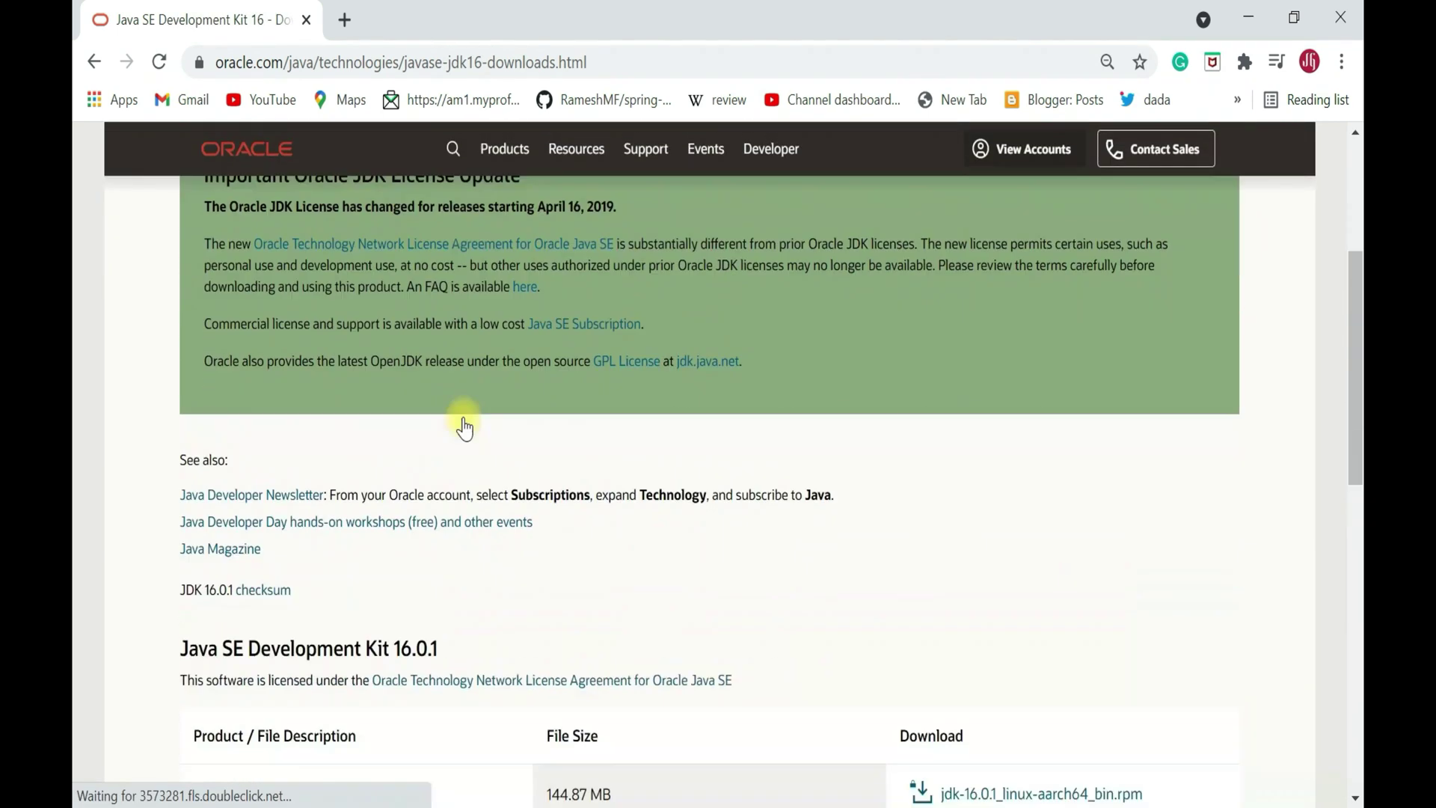
pyautogui.scroll(-8, 459, 438)
pyautogui.scroll(2, 459, 439)
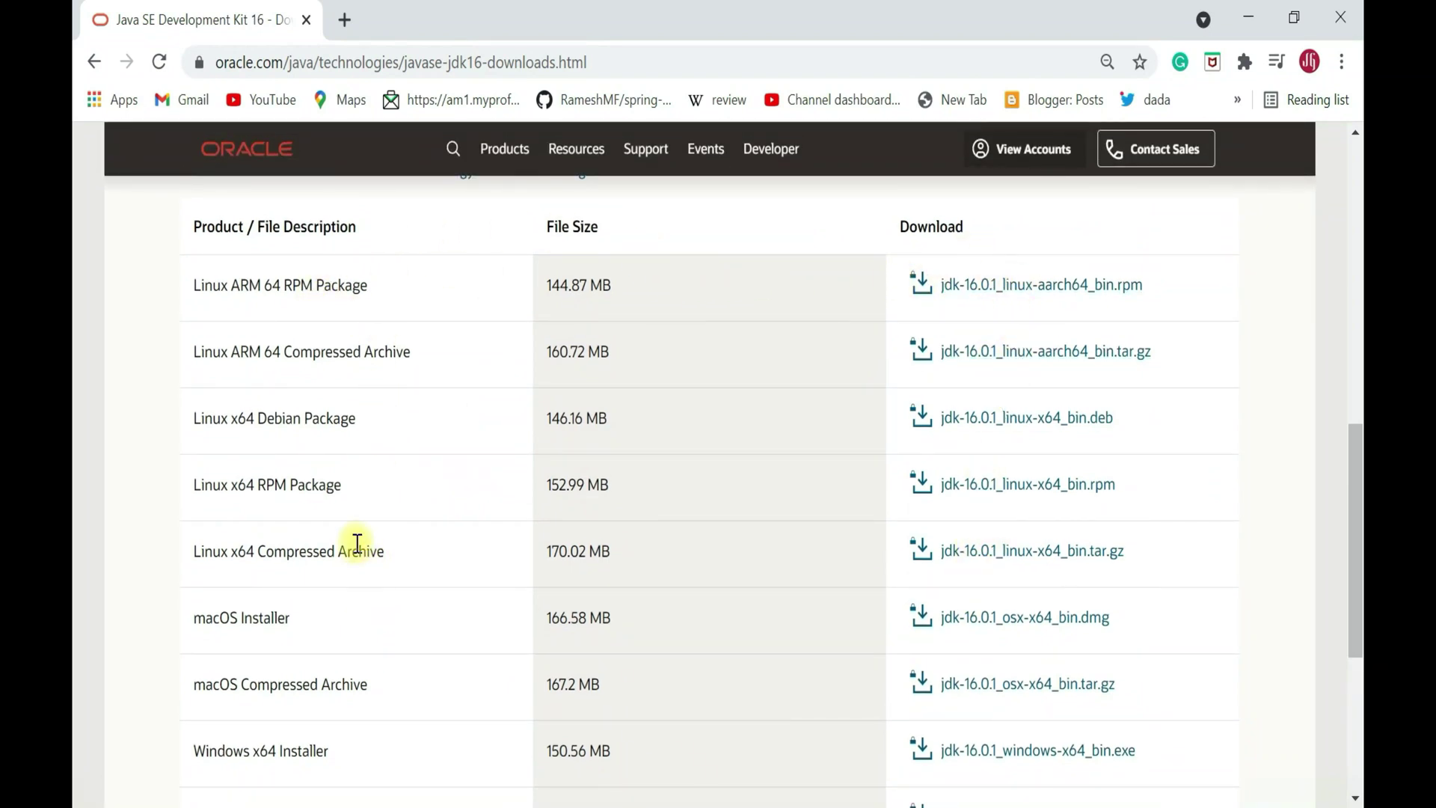
# - Find the Windows x64 Installer row and request jdk-16.0.1_windows-x64_bin.exe
pyautogui.scroll(-2, 324, 549)
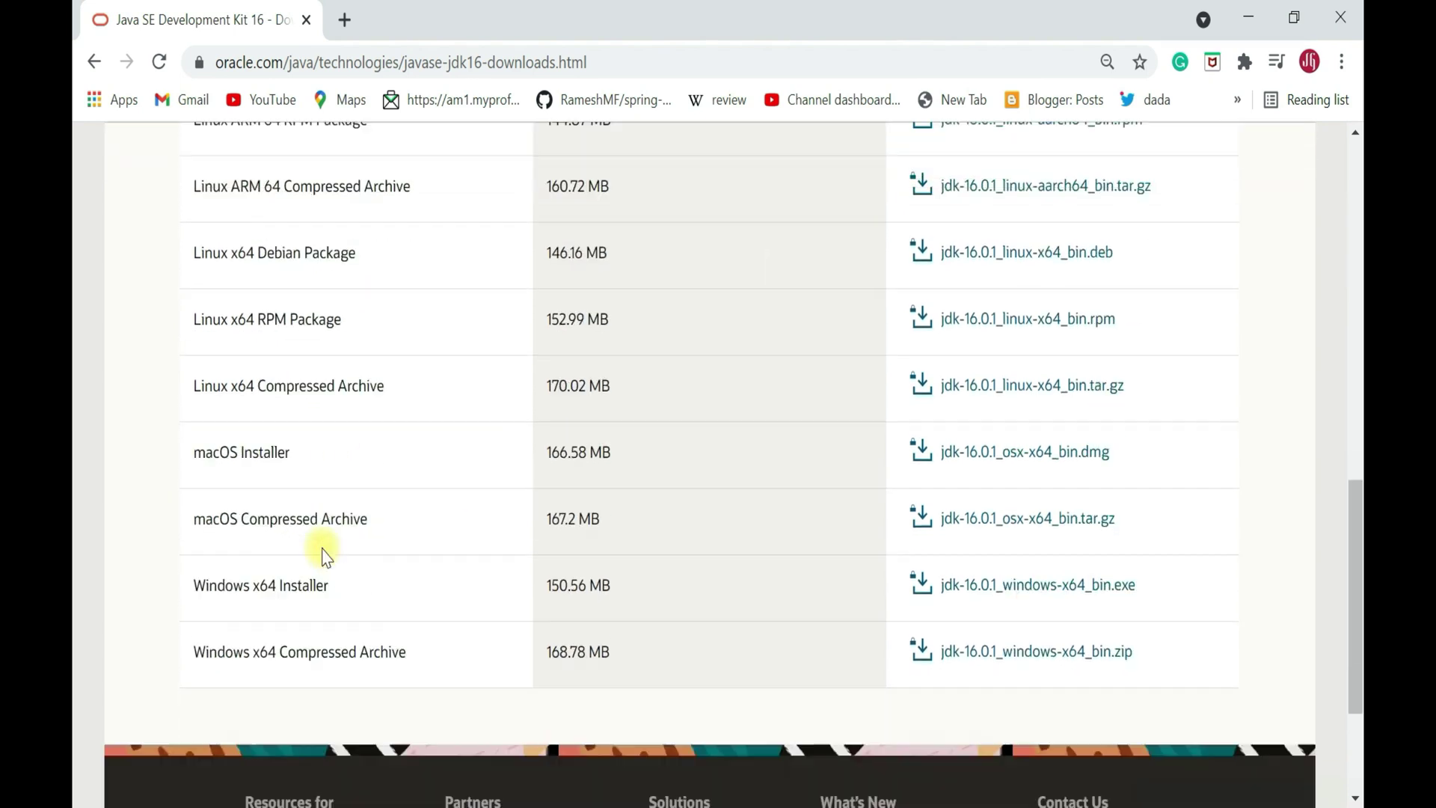
pyautogui.scroll(3, 321, 550)
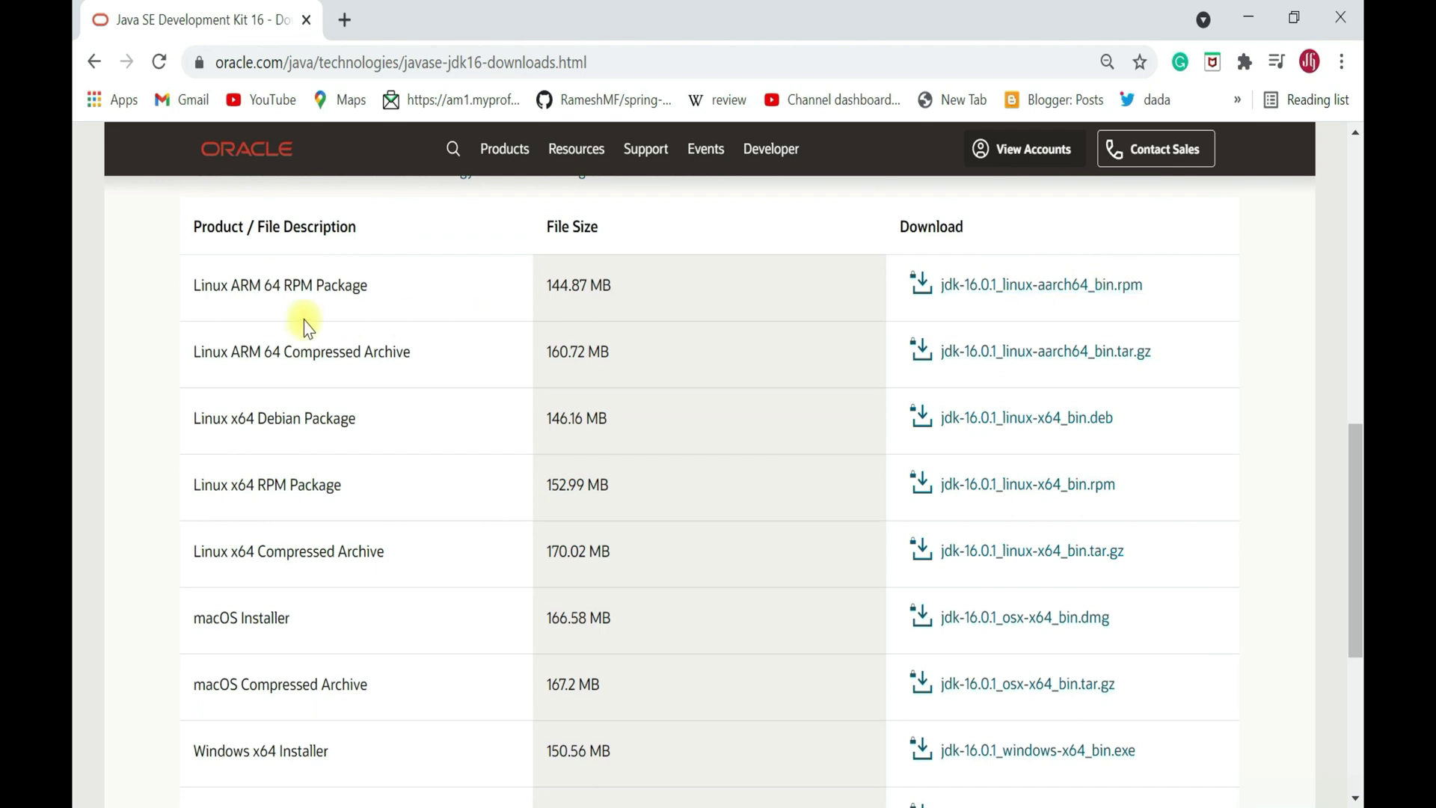
pyautogui.scroll(-3, 1036, 468)
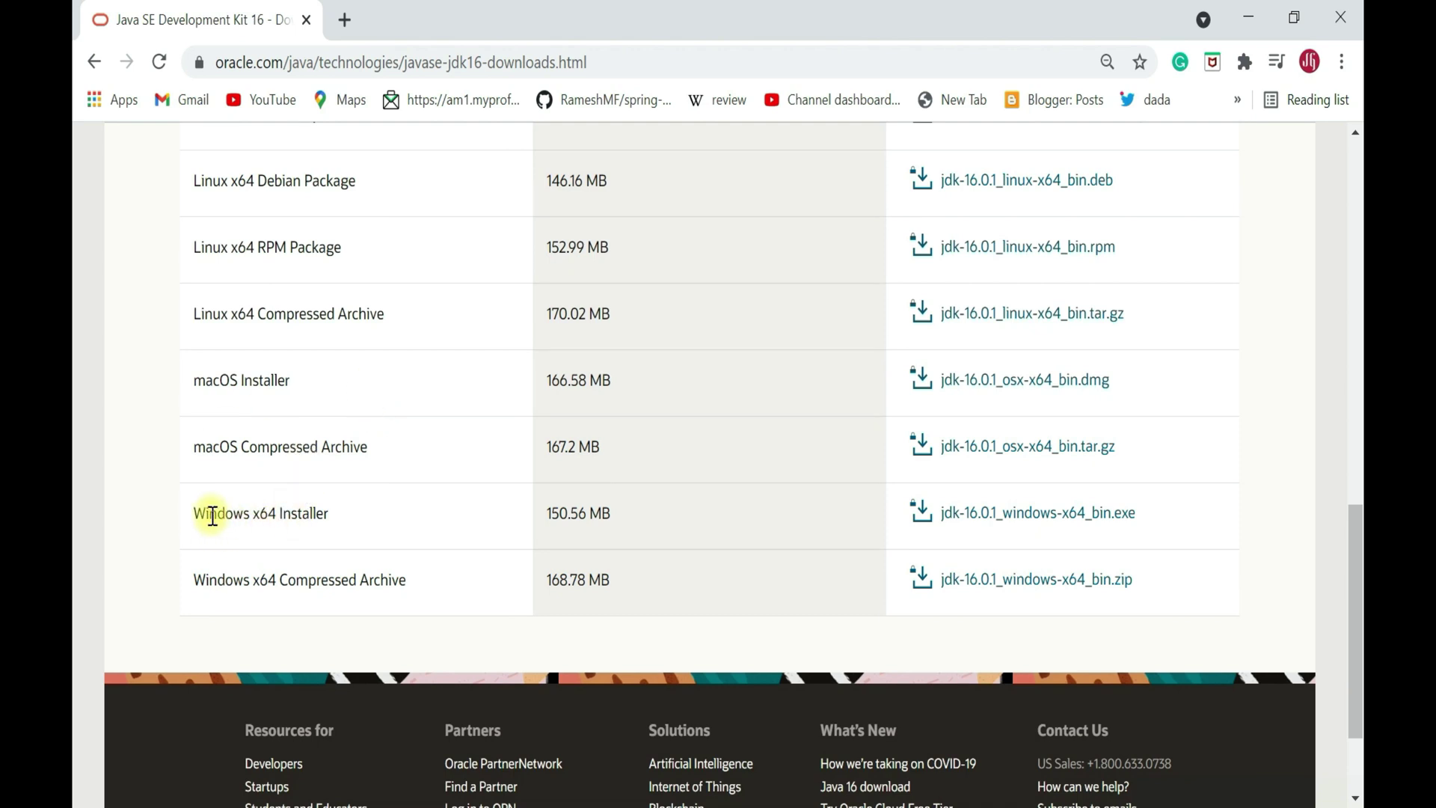
pyautogui.moveTo(191, 513); pyautogui.dragTo(344, 526)
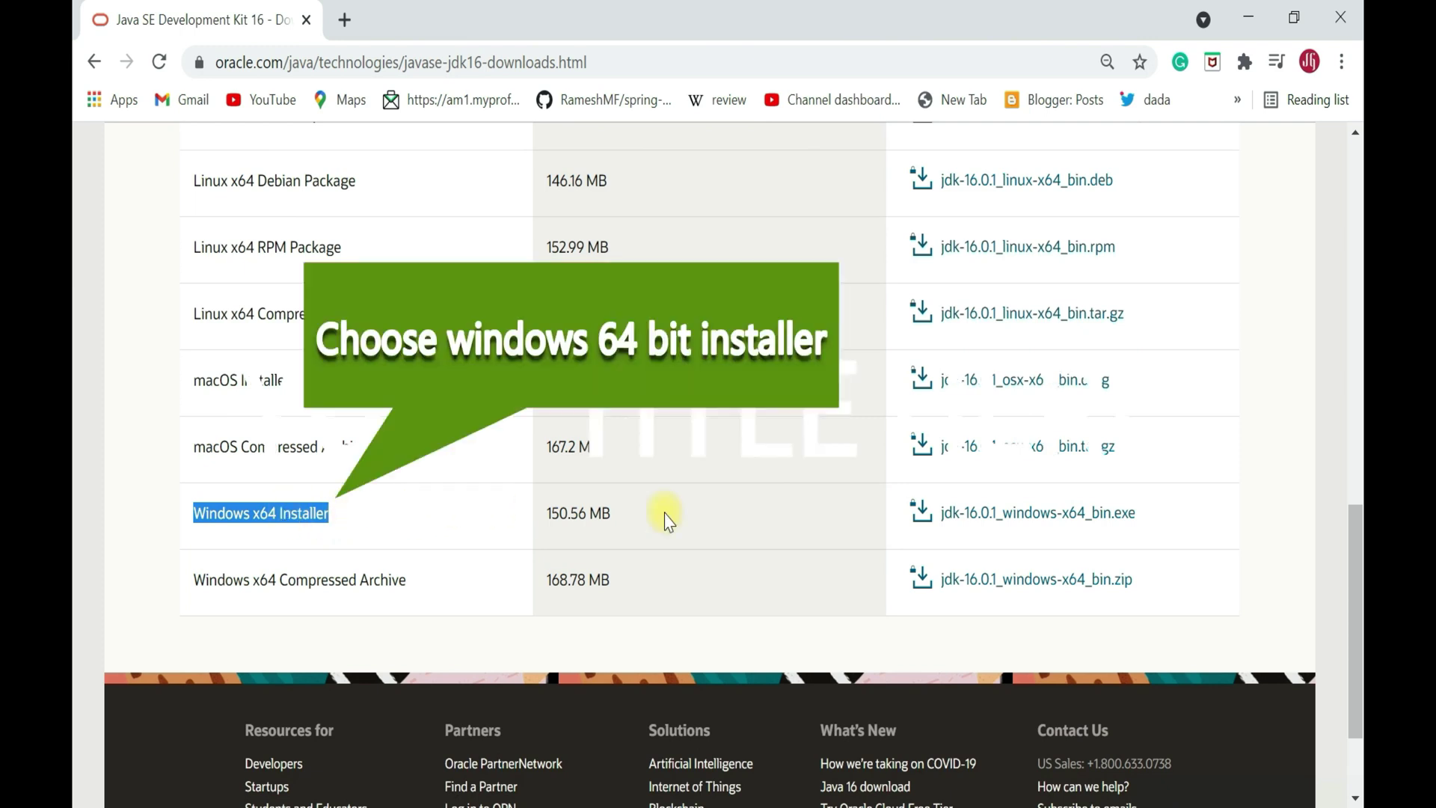
pyautogui.click(1048, 516)
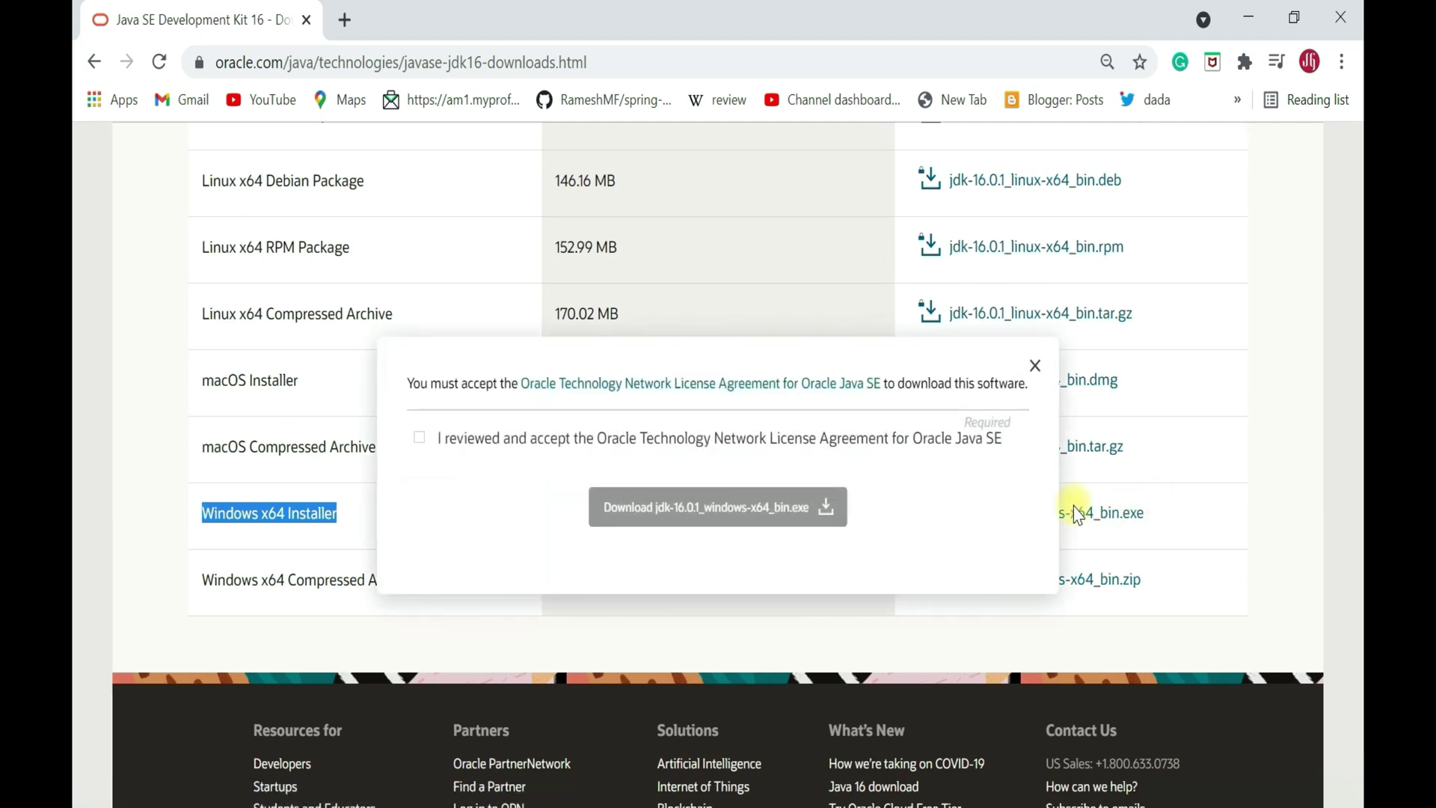
# - Accept the Oracle license, download jdk-16.0.1_windows-x64_bin.exe, and show it in its folder
pyautogui.click(419, 439)
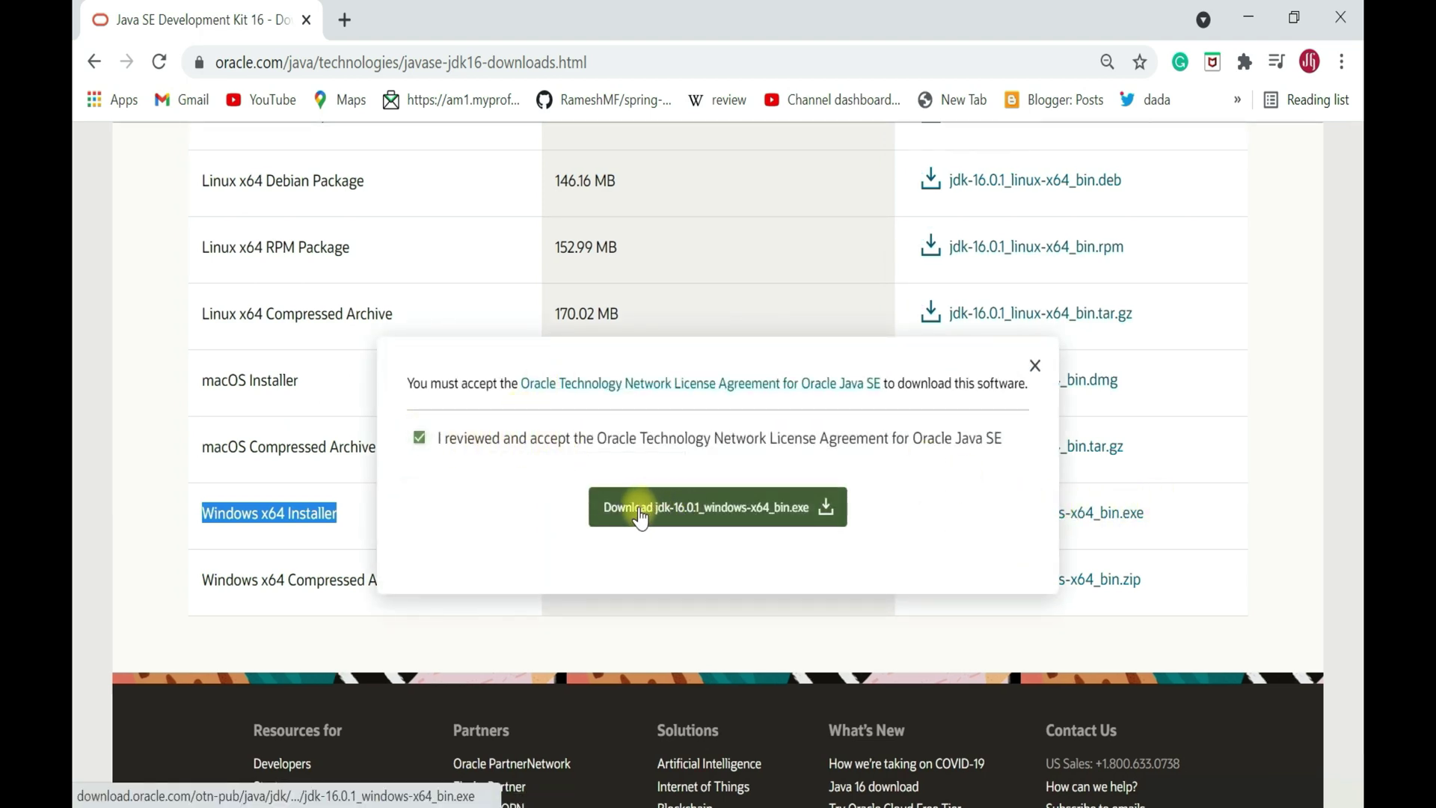
pyautogui.click(738, 514)
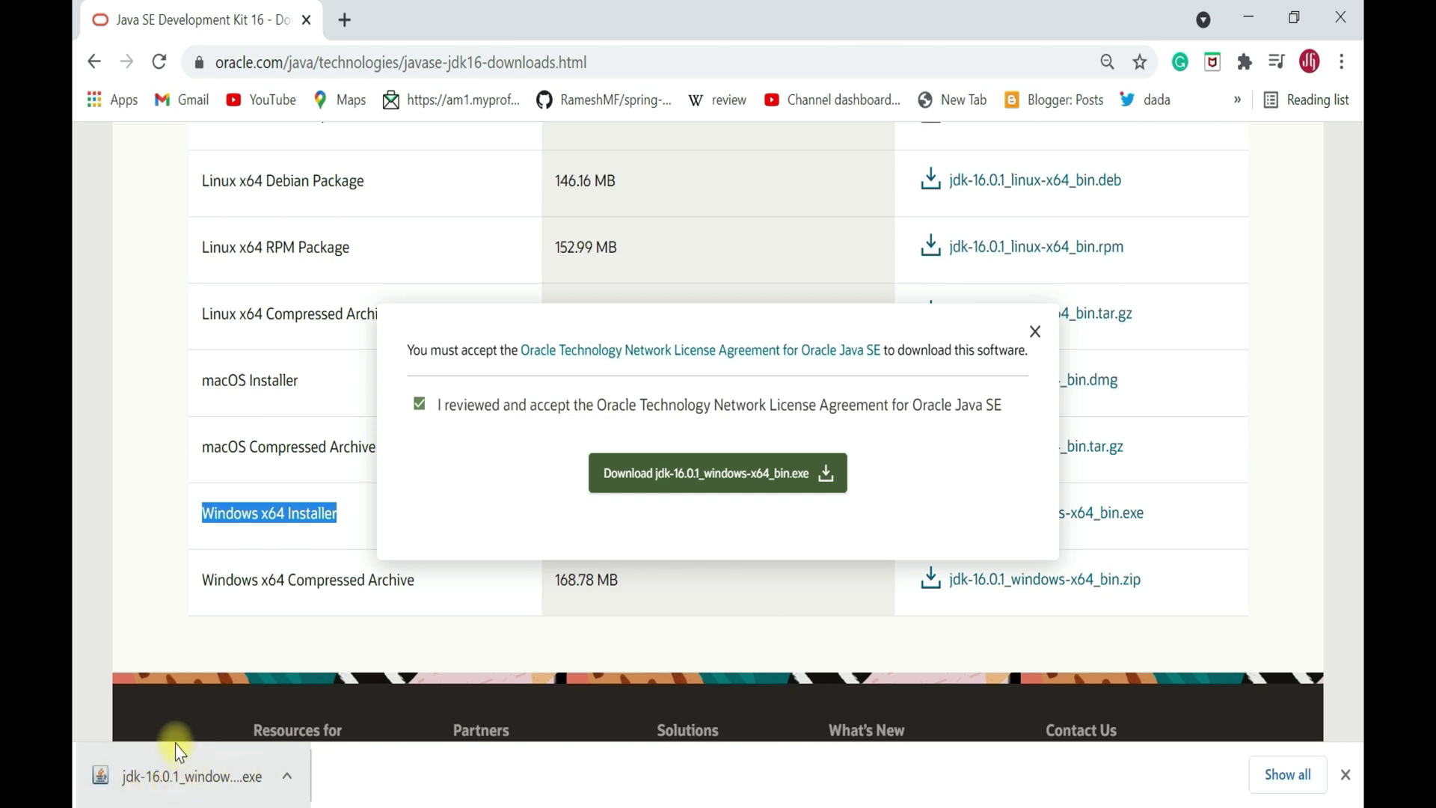
pyautogui.click(287, 776)
pyautogui.click(419, 690)
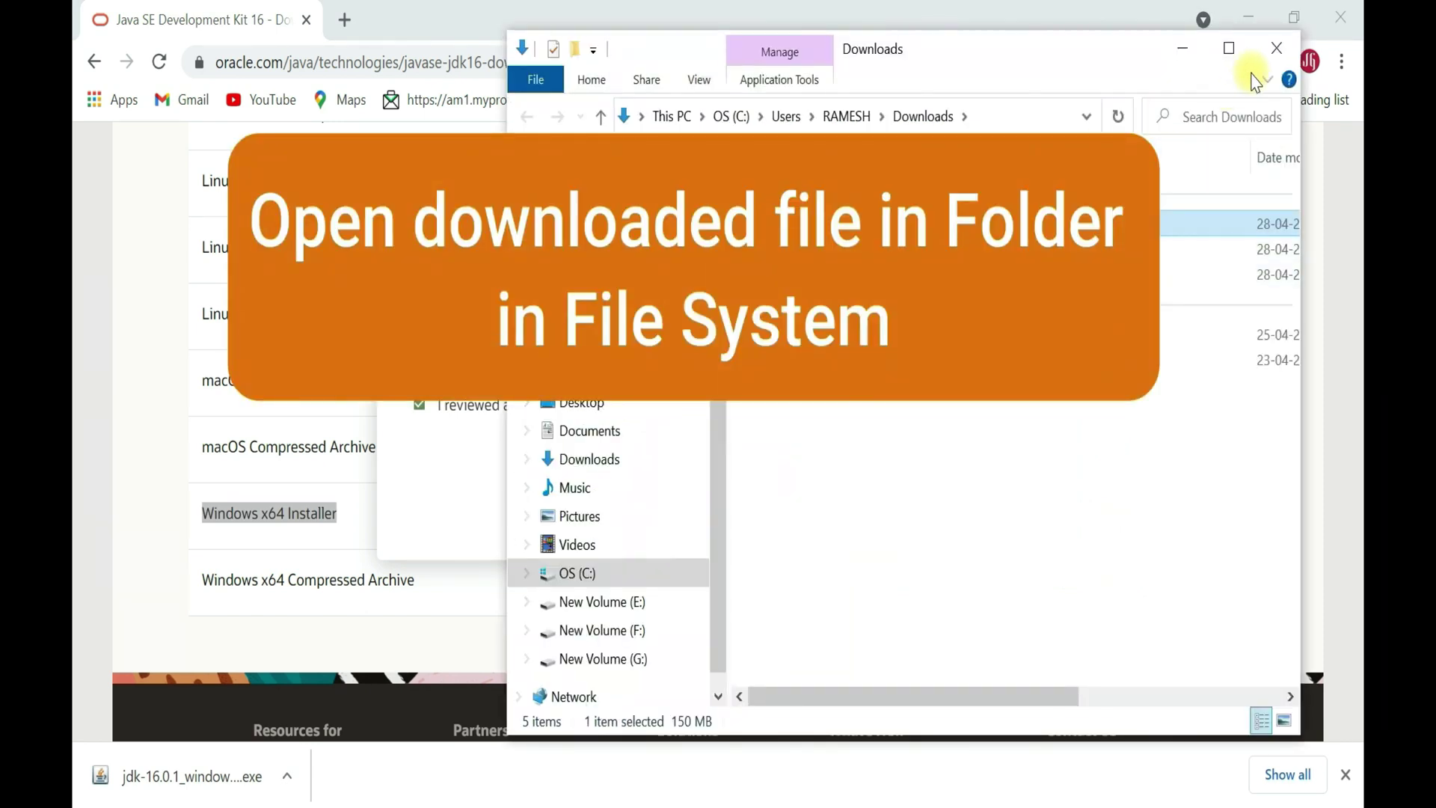
# - Maximize Downloads, pass the setup Welcome page, and keep the default C:\Program Files\Java\jdk-16.0.1\ destination
pyautogui.click(1229, 47)
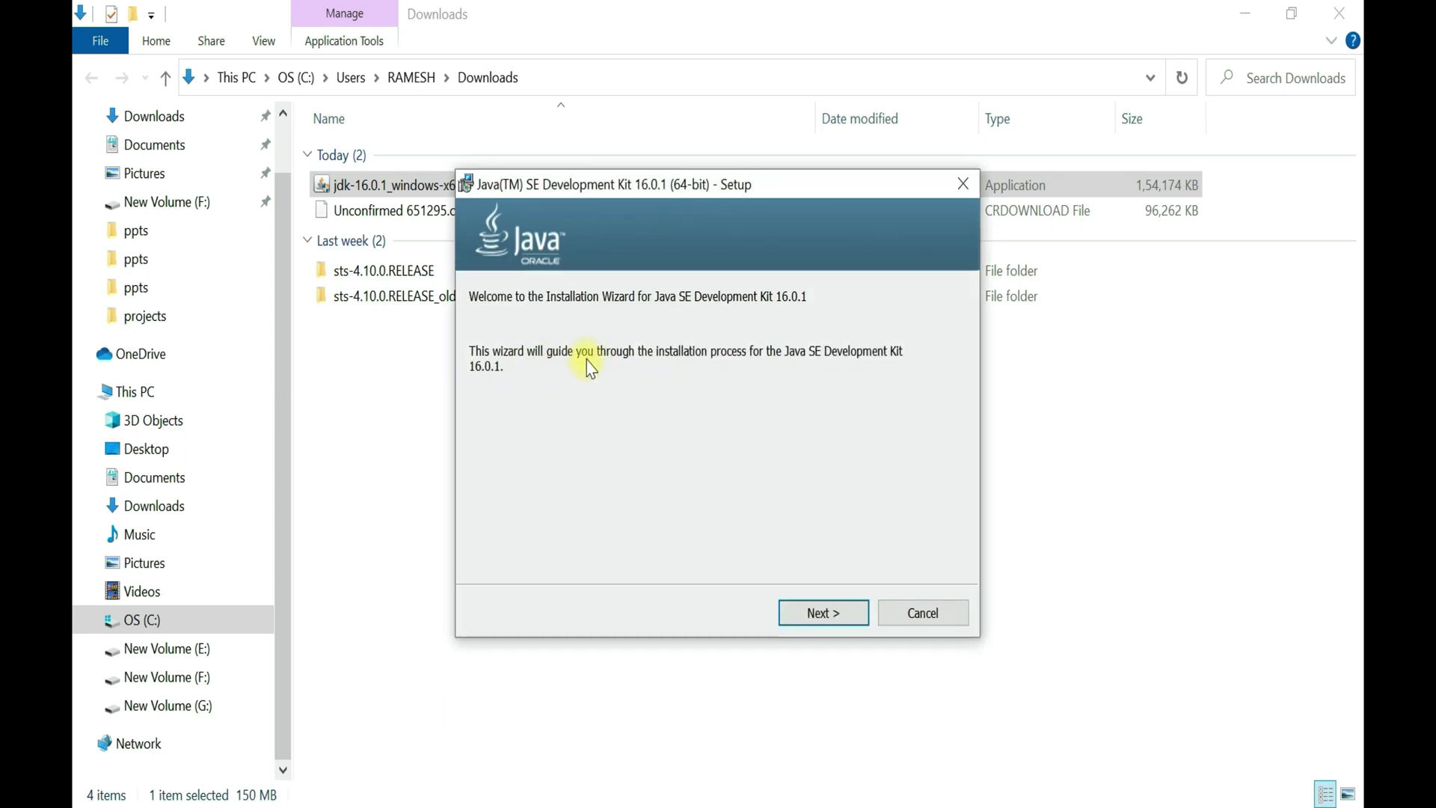
pyautogui.click(822, 625)
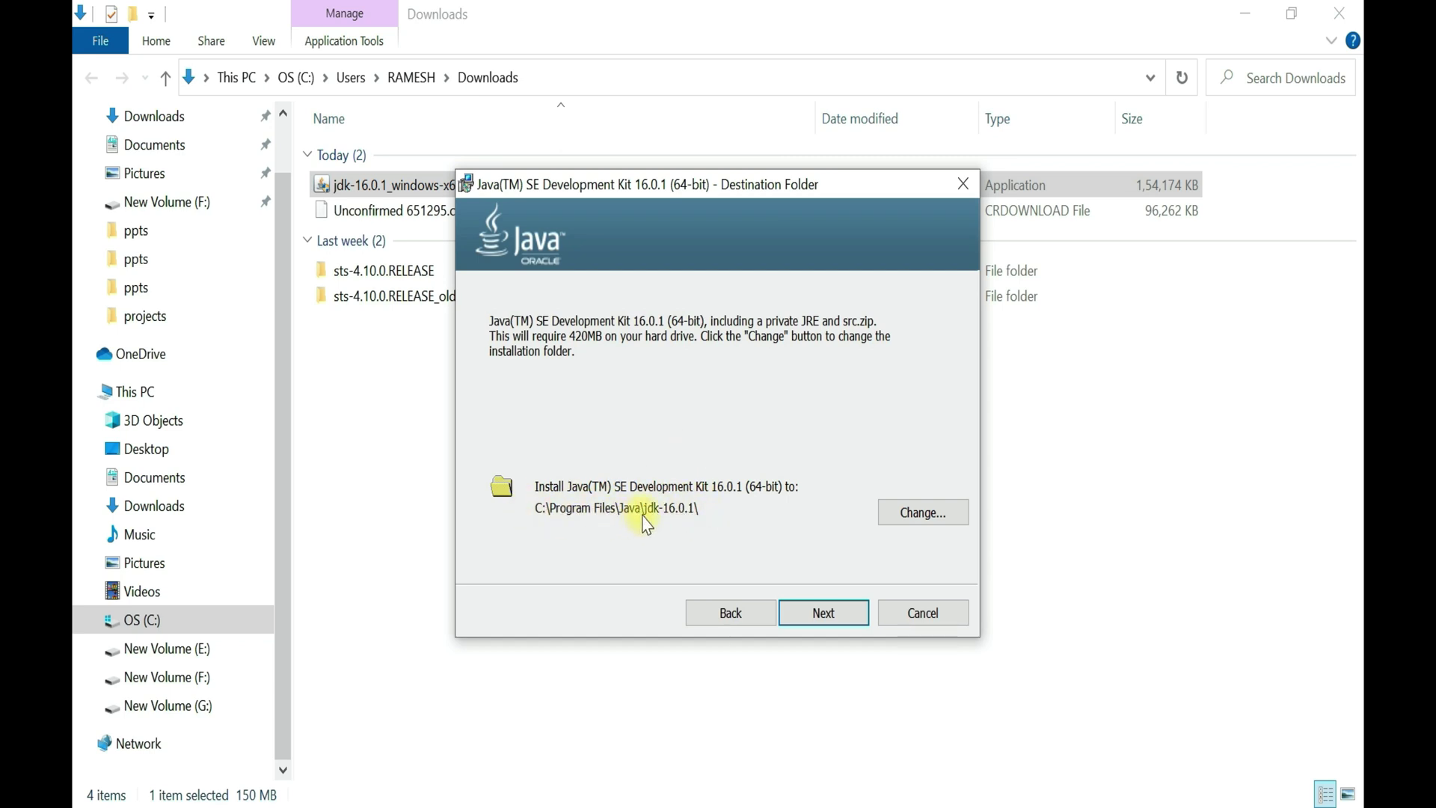
pyautogui.click(826, 615)
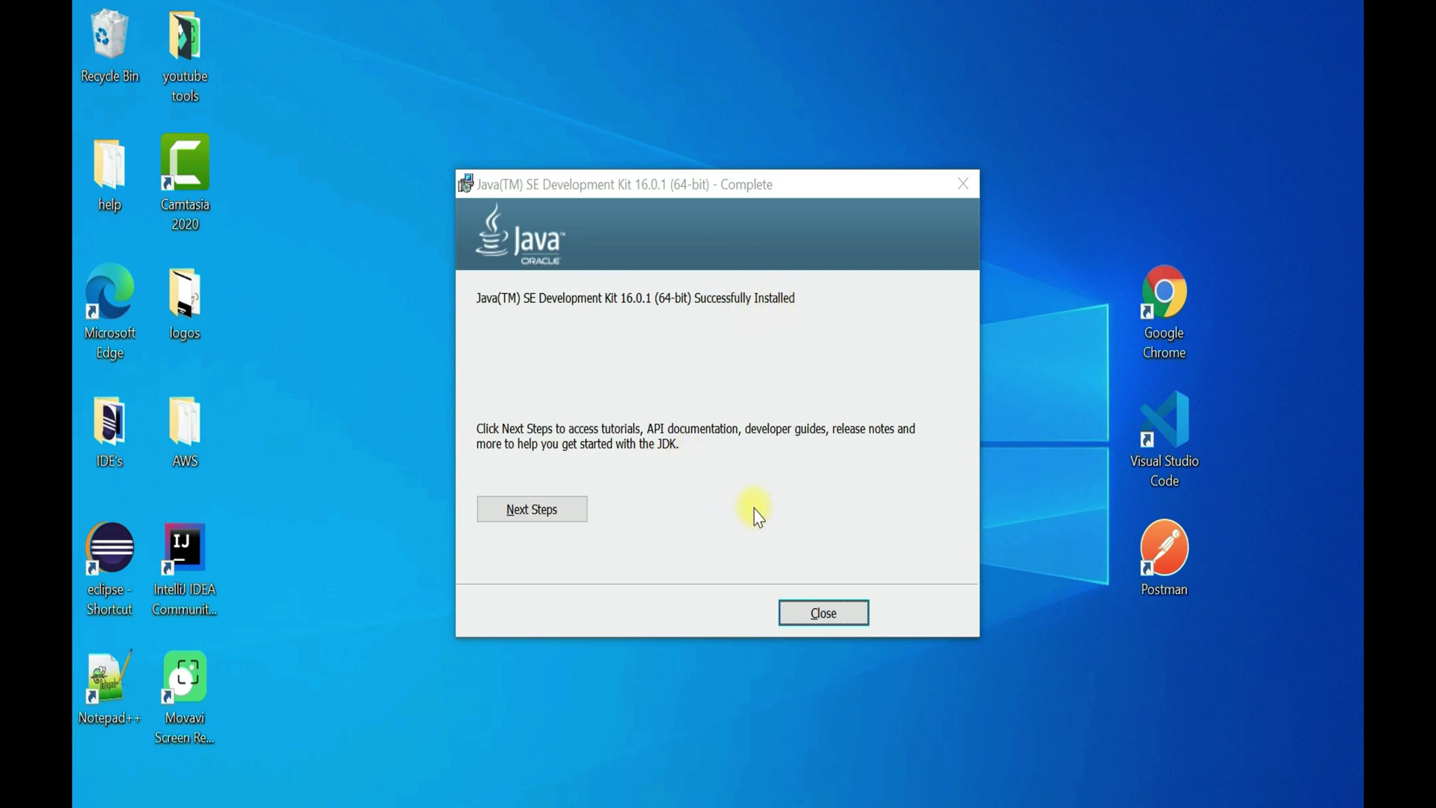
# - Close the installer once JDK 16.0.1 (64-bit) finishes installing
pyautogui.click(831, 618)
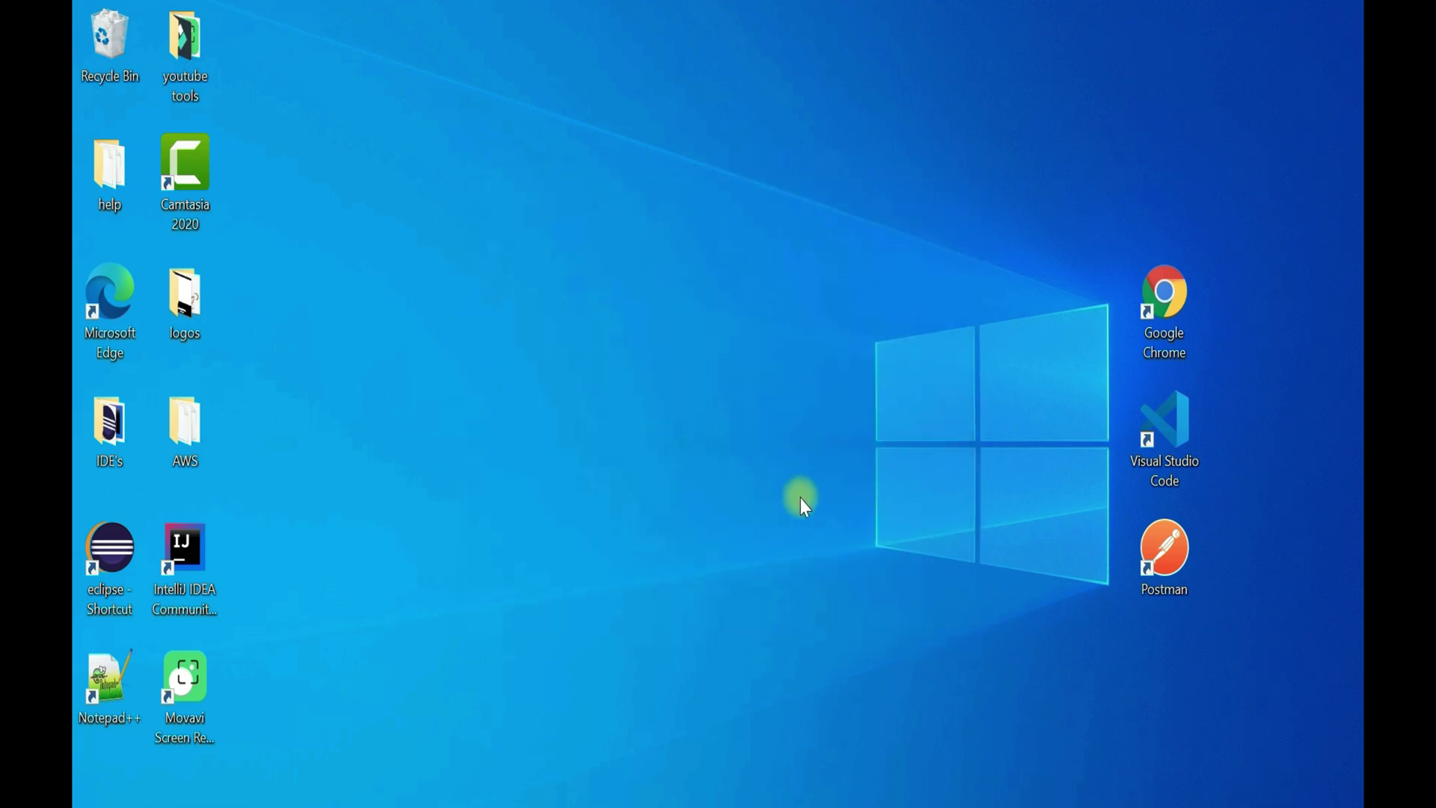
# - Browse from This PC through the C: drive into Program Files\Java
pyautogui.click(531, 754)
pyautogui.click(129, 474)
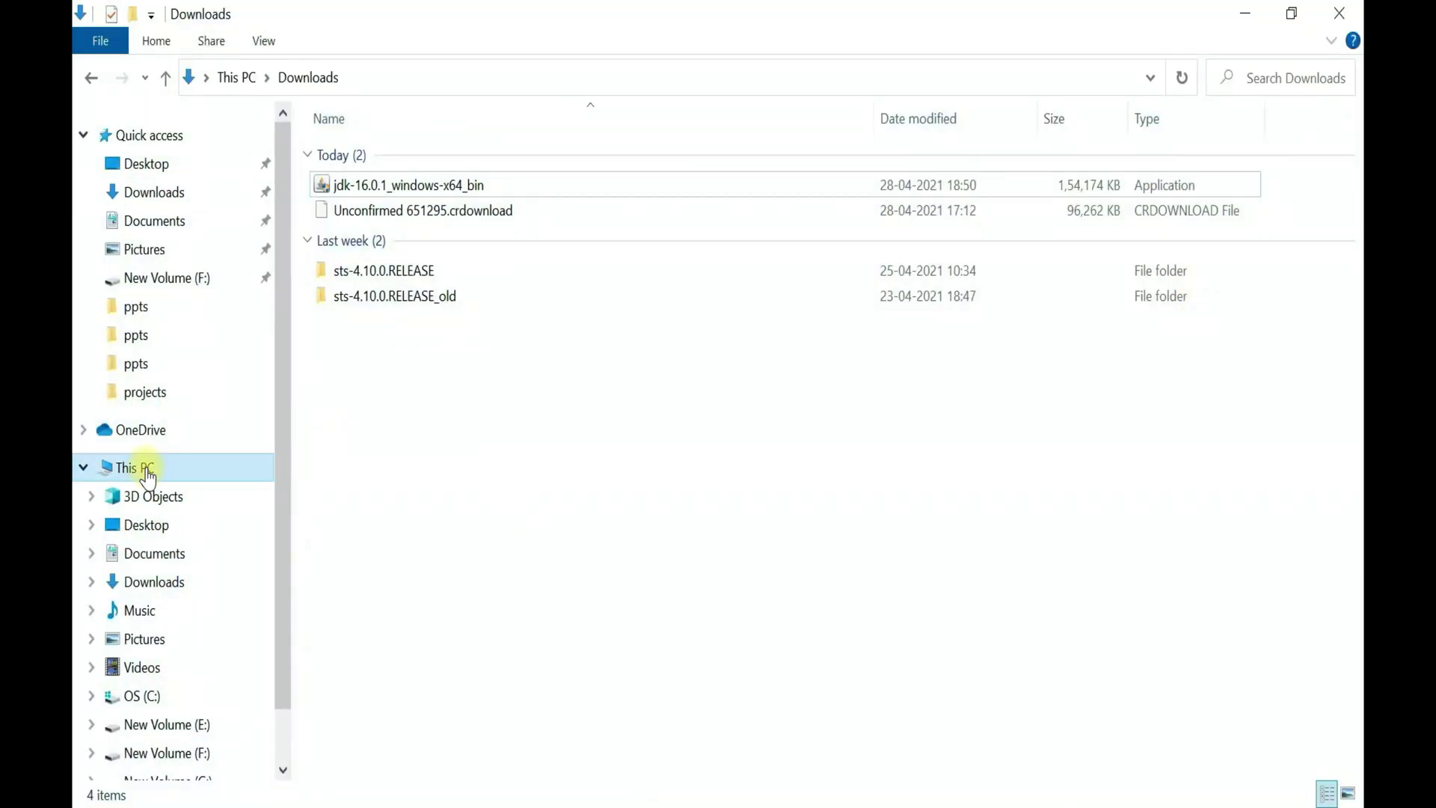
pyautogui.doubleClick(389, 333)
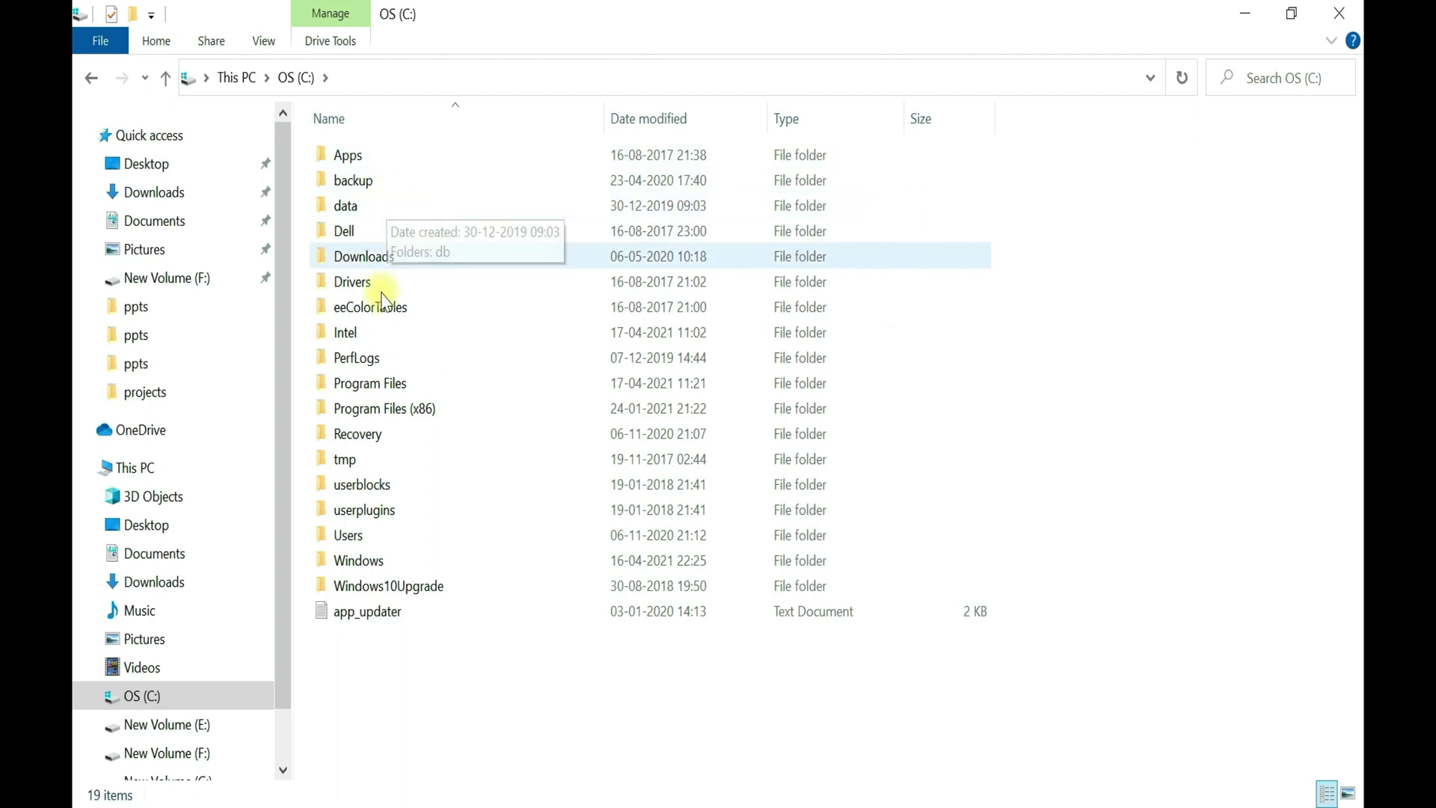
pyautogui.doubleClick(378, 386)
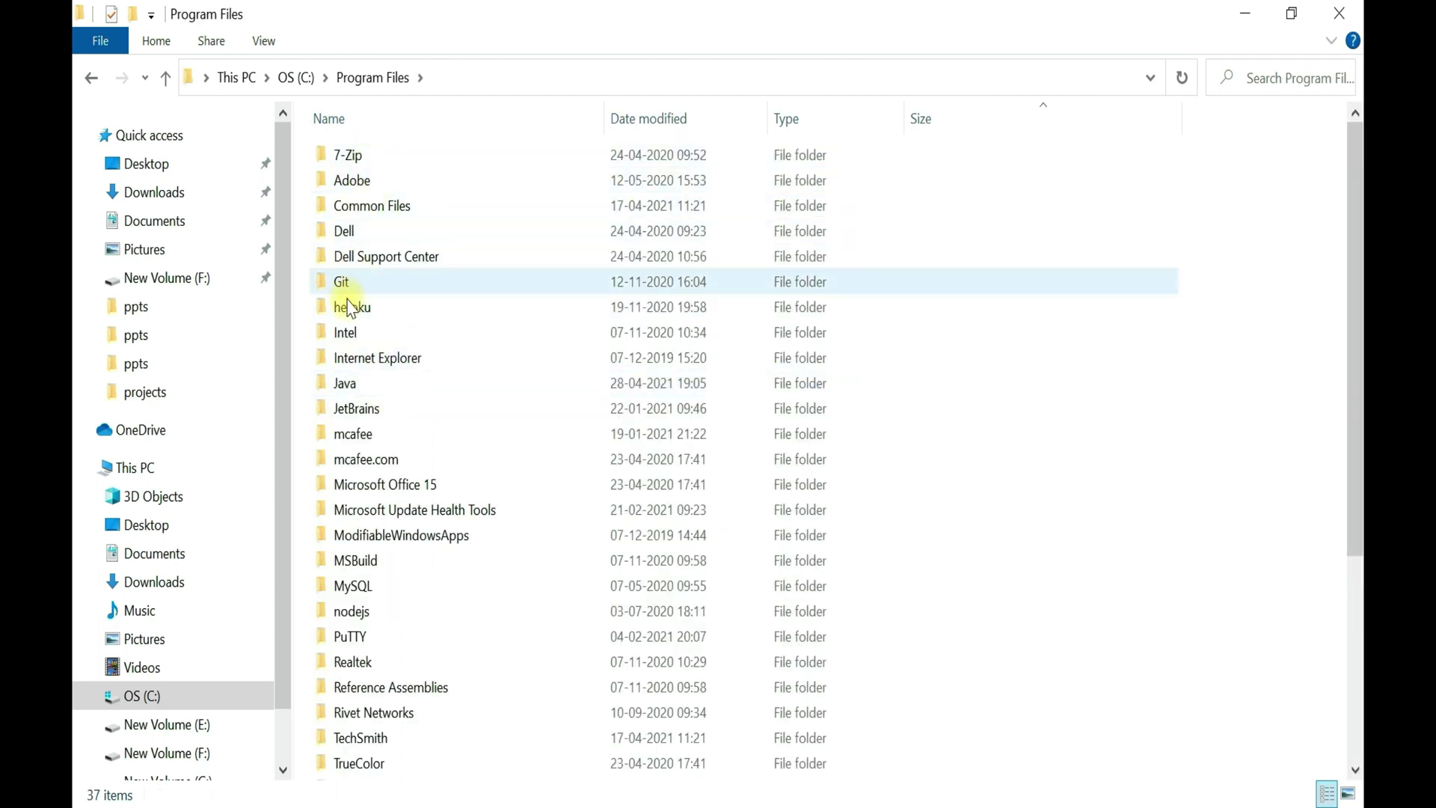
pyautogui.doubleClick(346, 383)
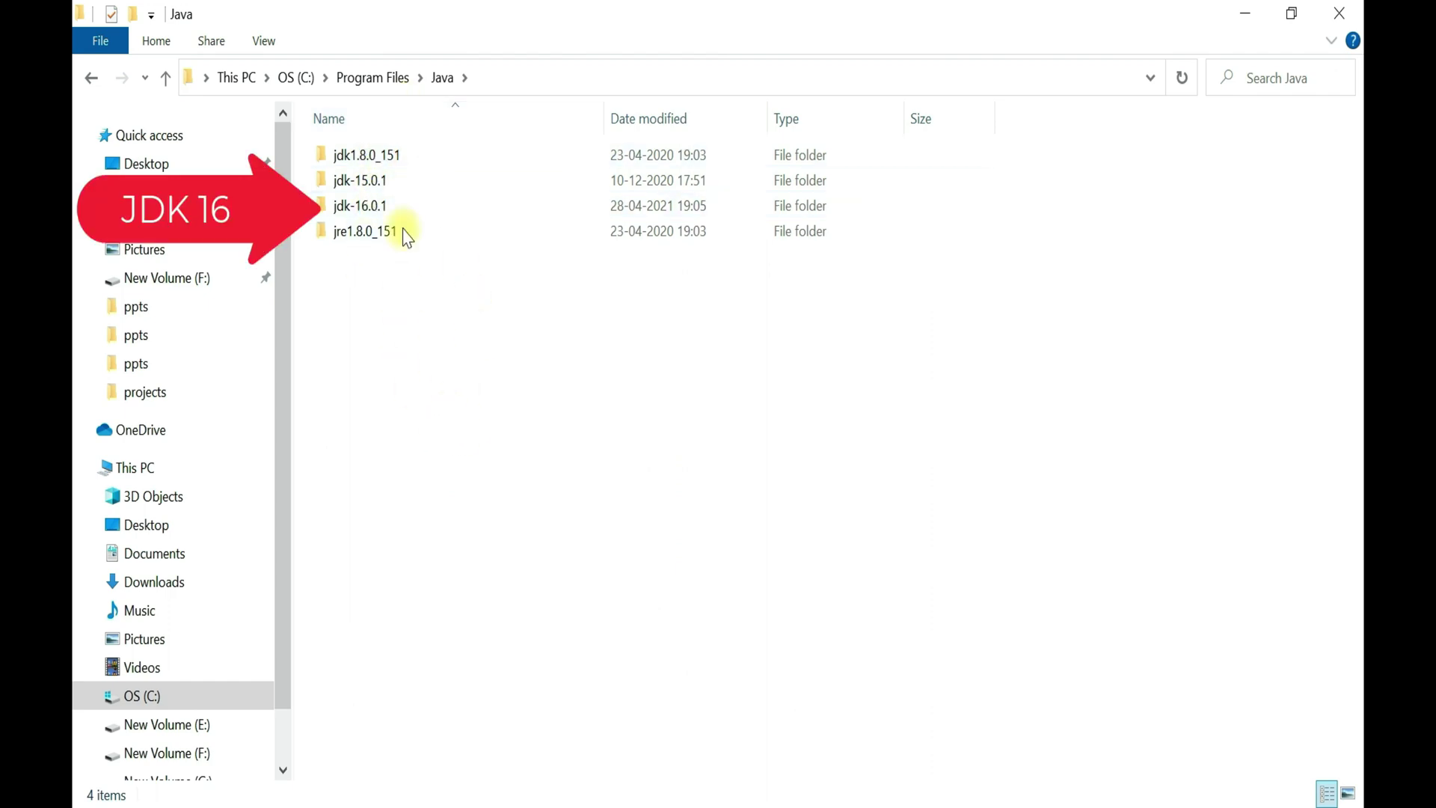
# - Open jdk-16.0.1\bin and copy its path C:\Program Files\Java\jdk-16.0.1\bin
pyautogui.doubleClick(363, 213)
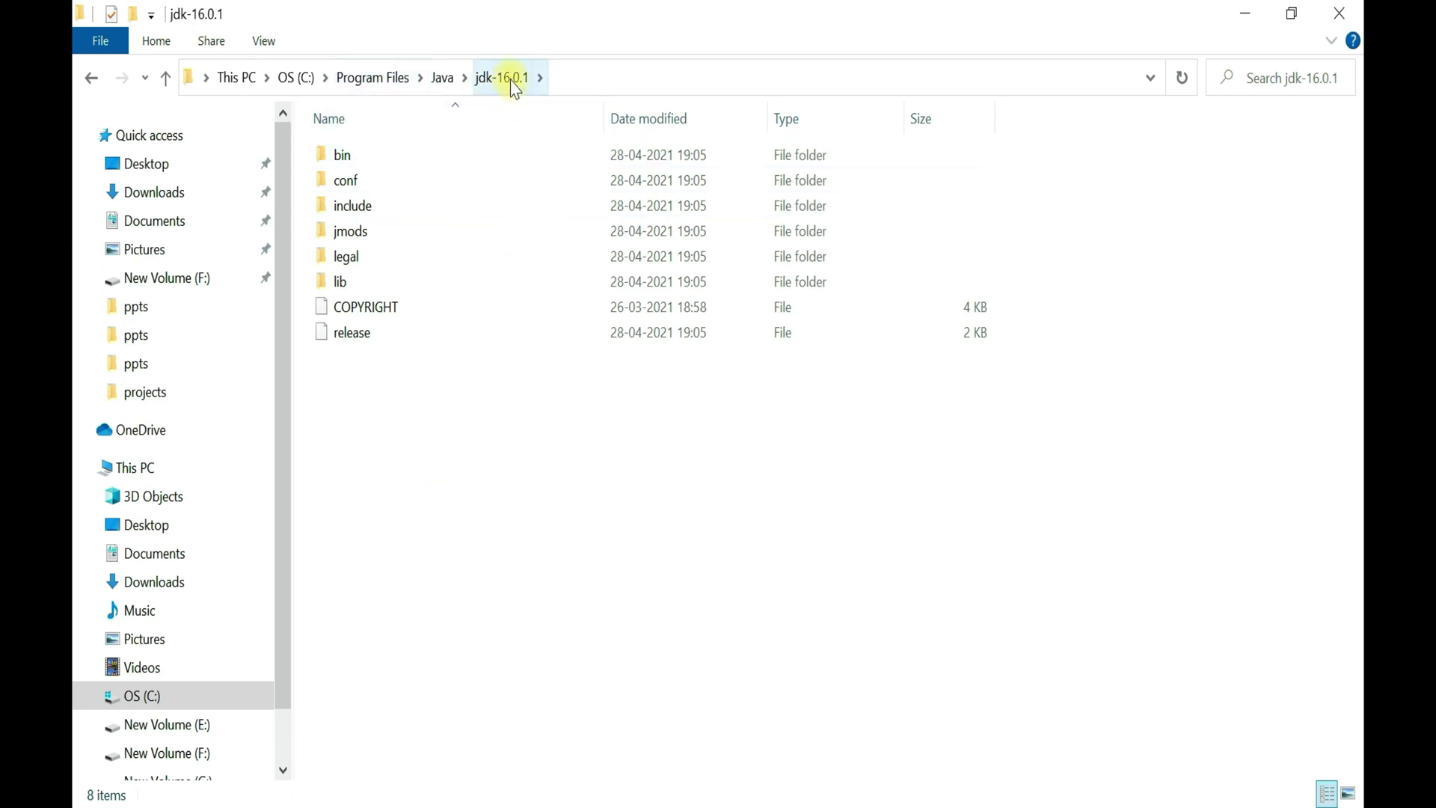
pyautogui.doubleClick(352, 157)
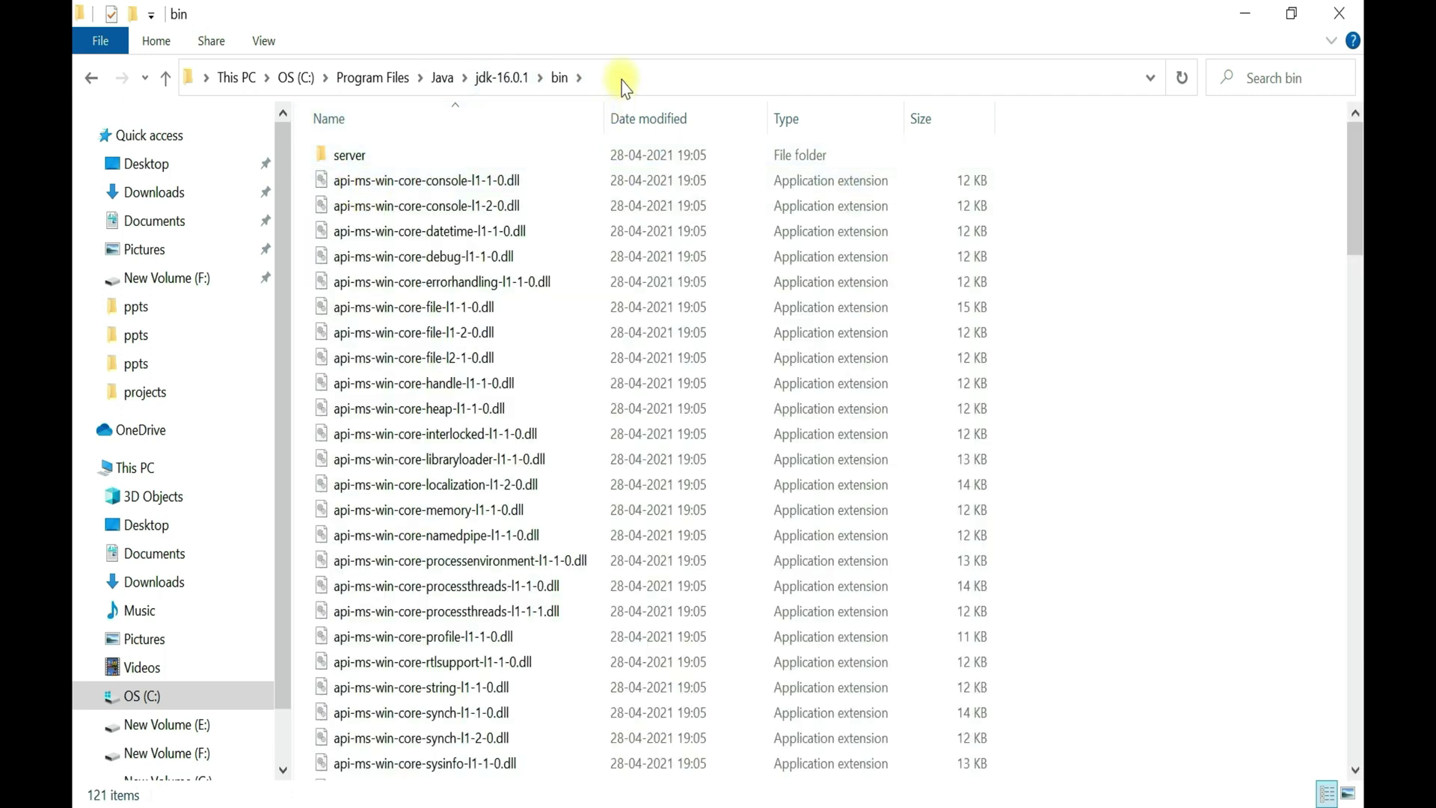
pyautogui.click(624, 79)
pyautogui.hotkey('ctrl', 'c')
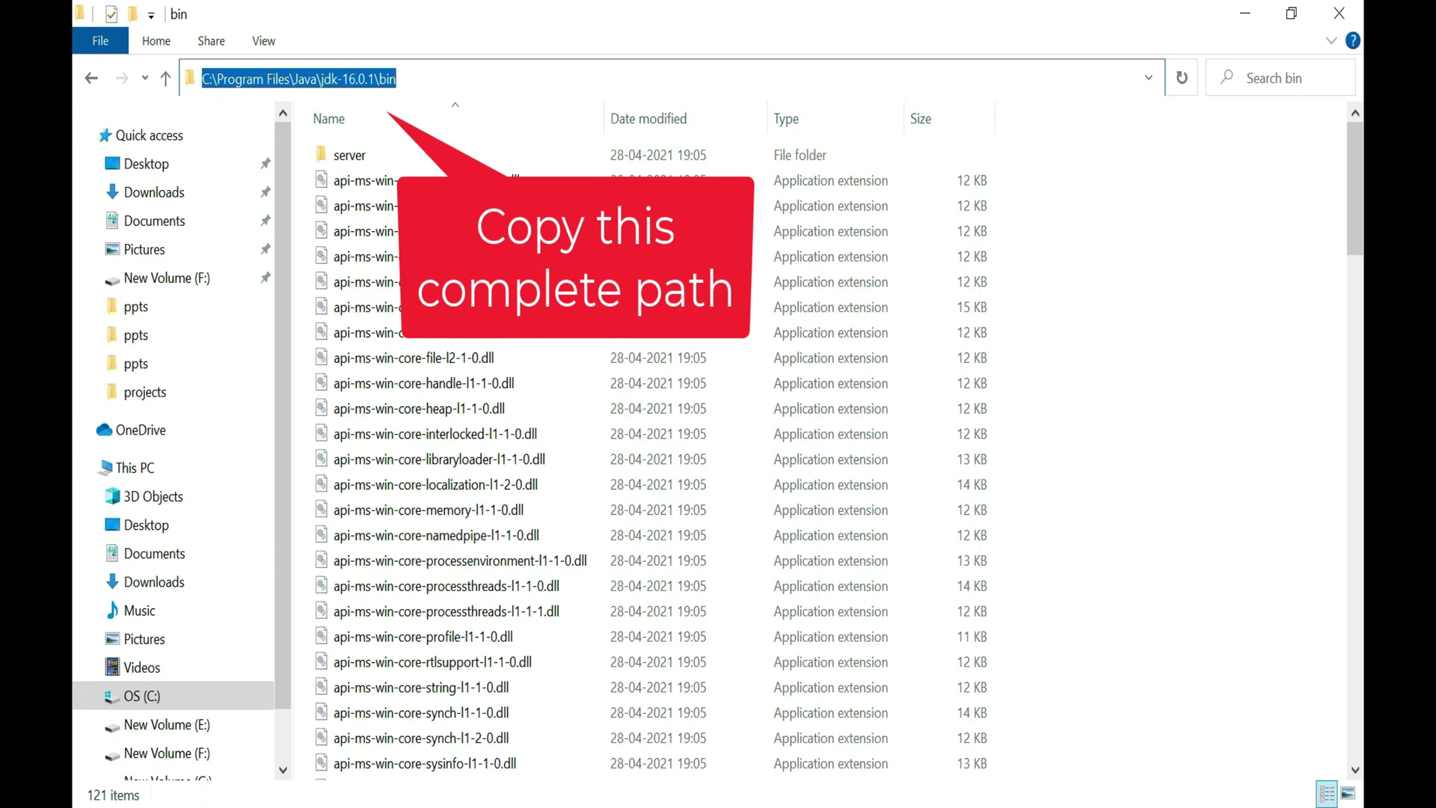
pyautogui.press('super')
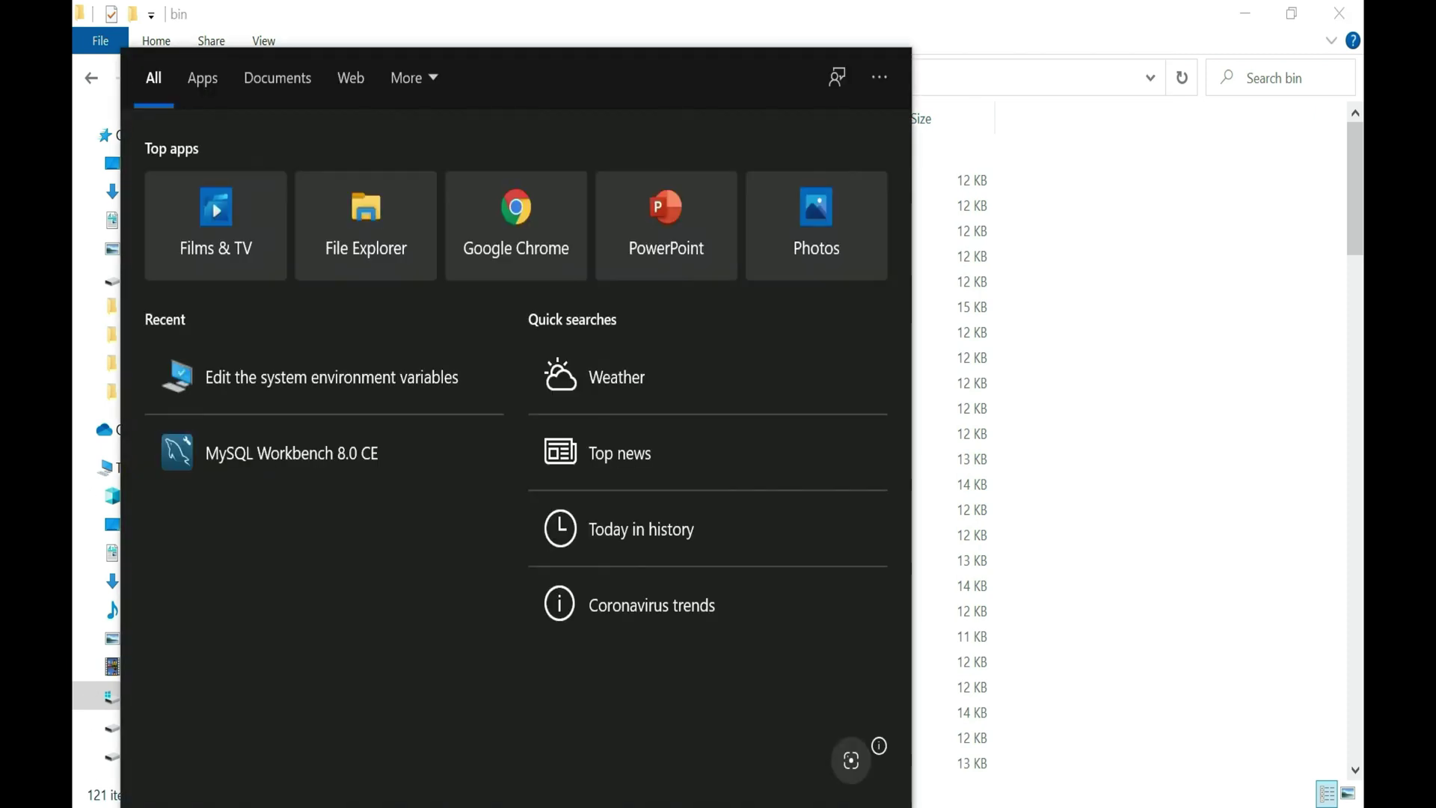
# - Search 'envi' and open Environment Variables from System Properties' Advanced tab
pyautogui.write('envi')
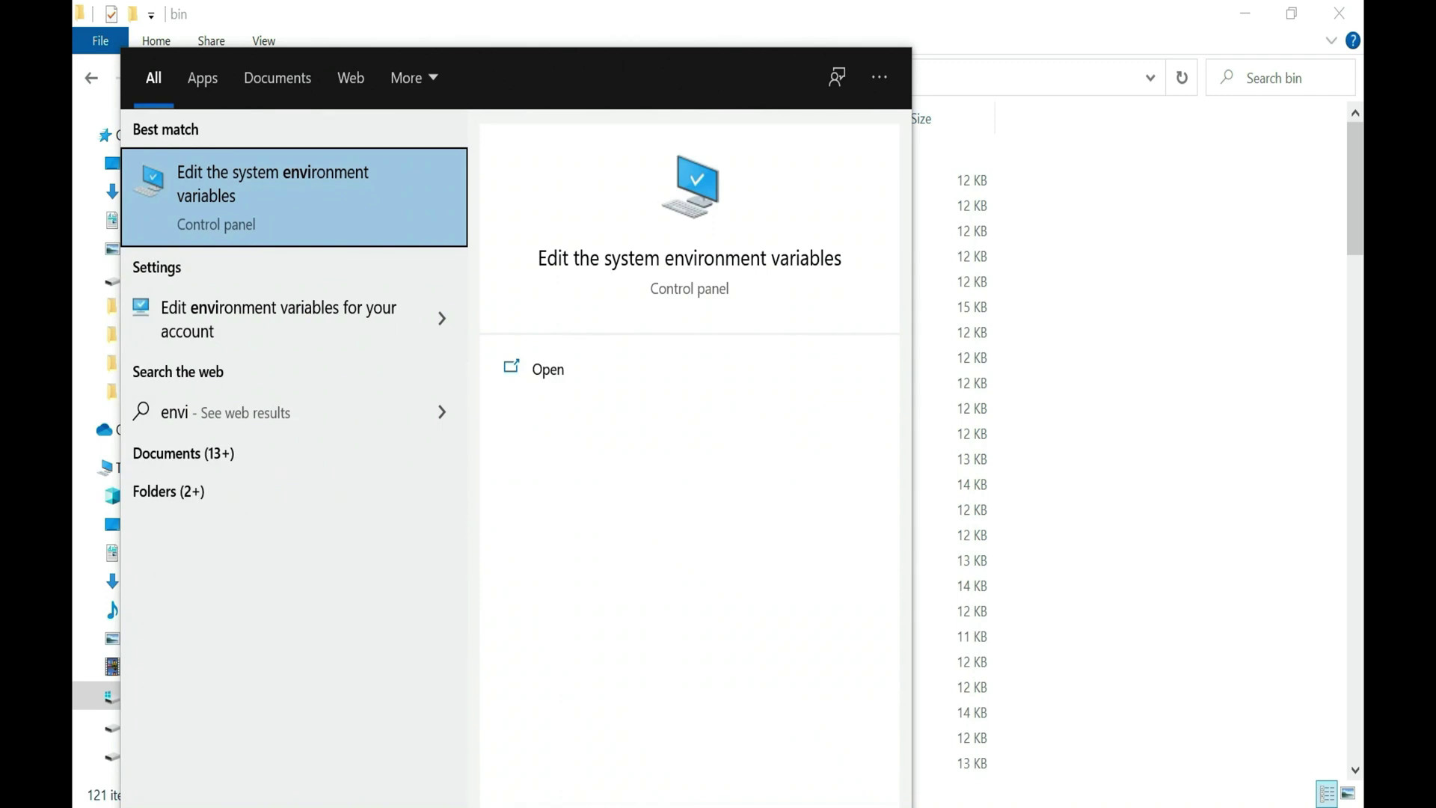
pyautogui.click(197, 226)
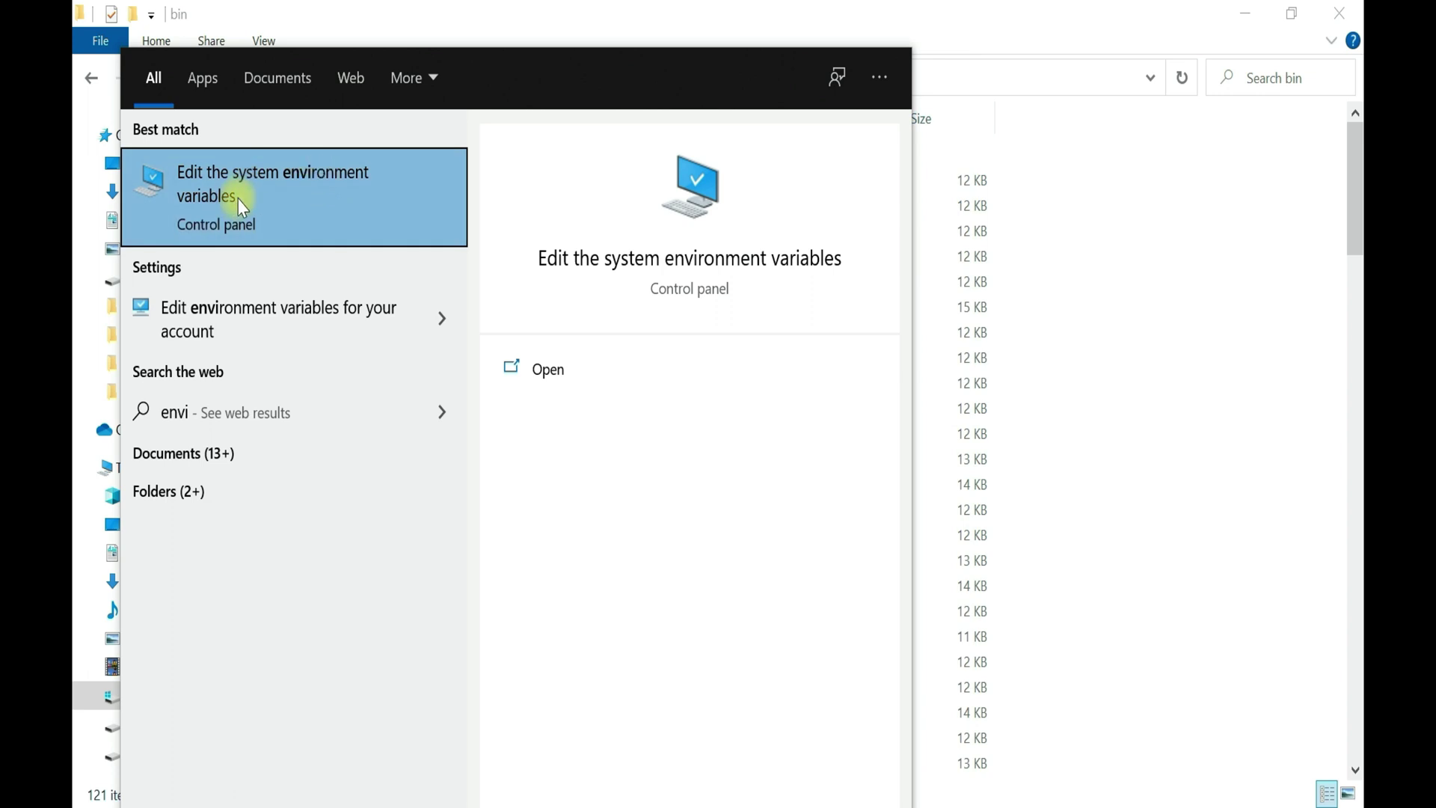
pyautogui.click(264, 192)
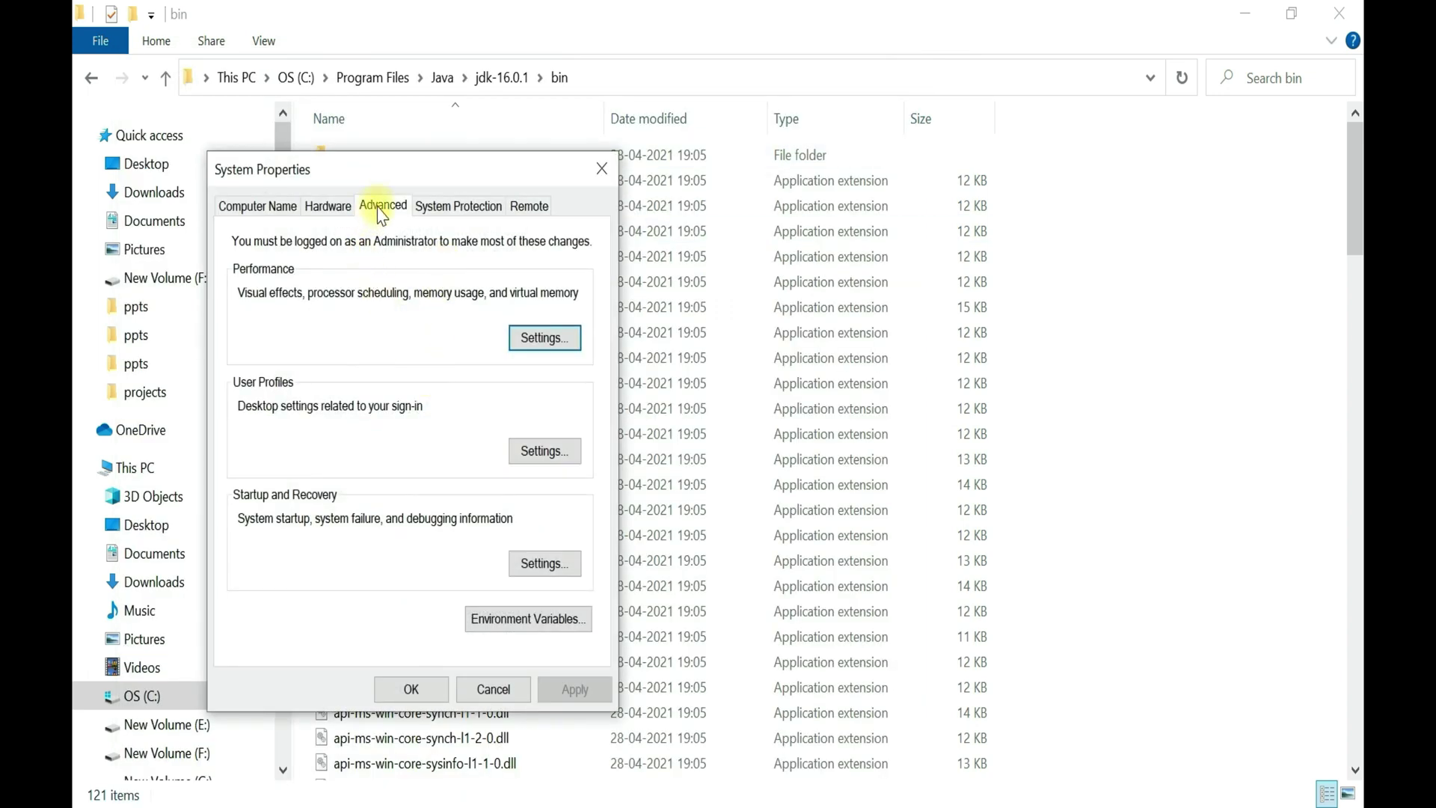
pyautogui.click(508, 624)
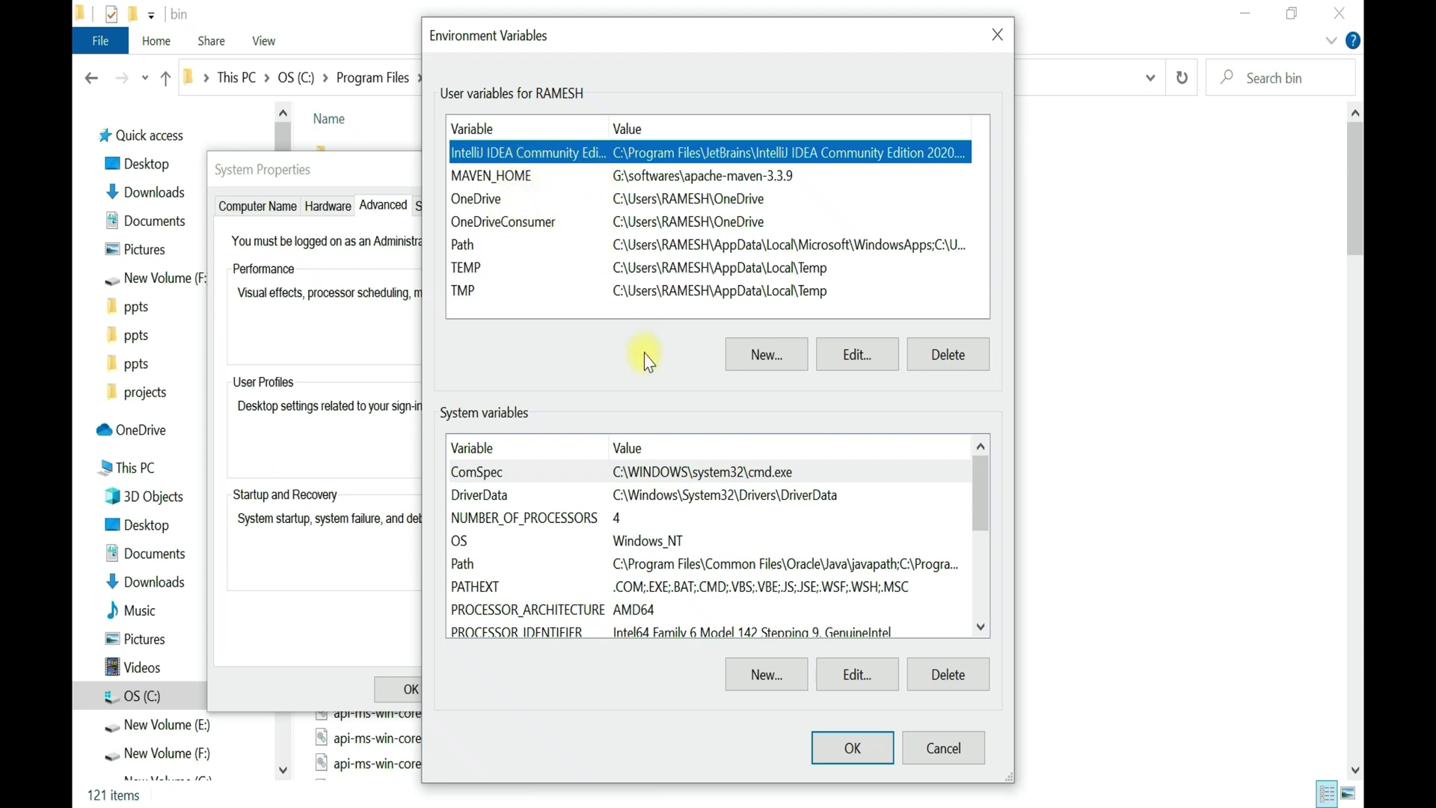
pyautogui.click(753, 356)
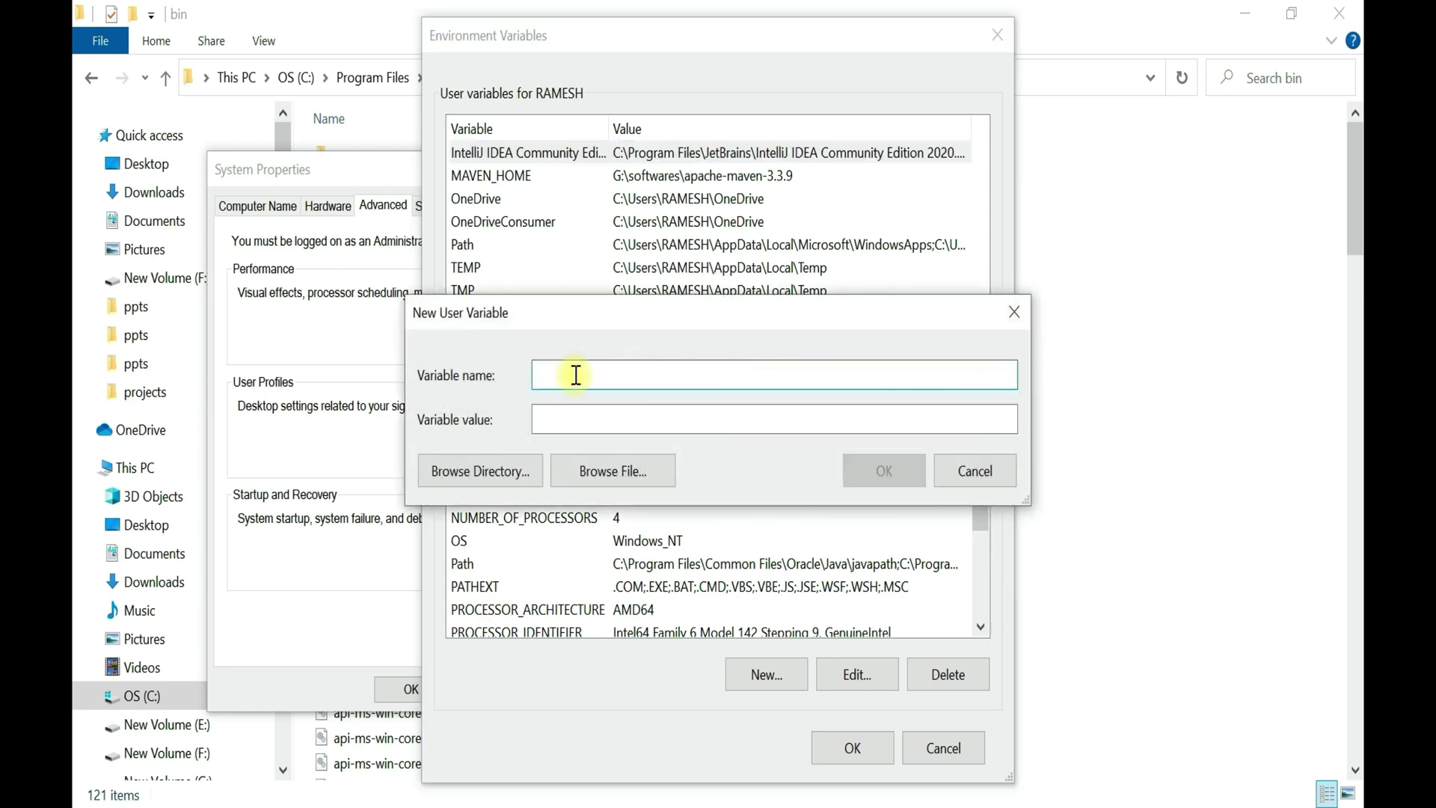
# - Create user variable JAVA_HOME with value C:\Program Files\Java\jdk-16.0.1 from the pasted path
pyautogui.write('JAVA_HOME')
pyautogui.click(638, 417)
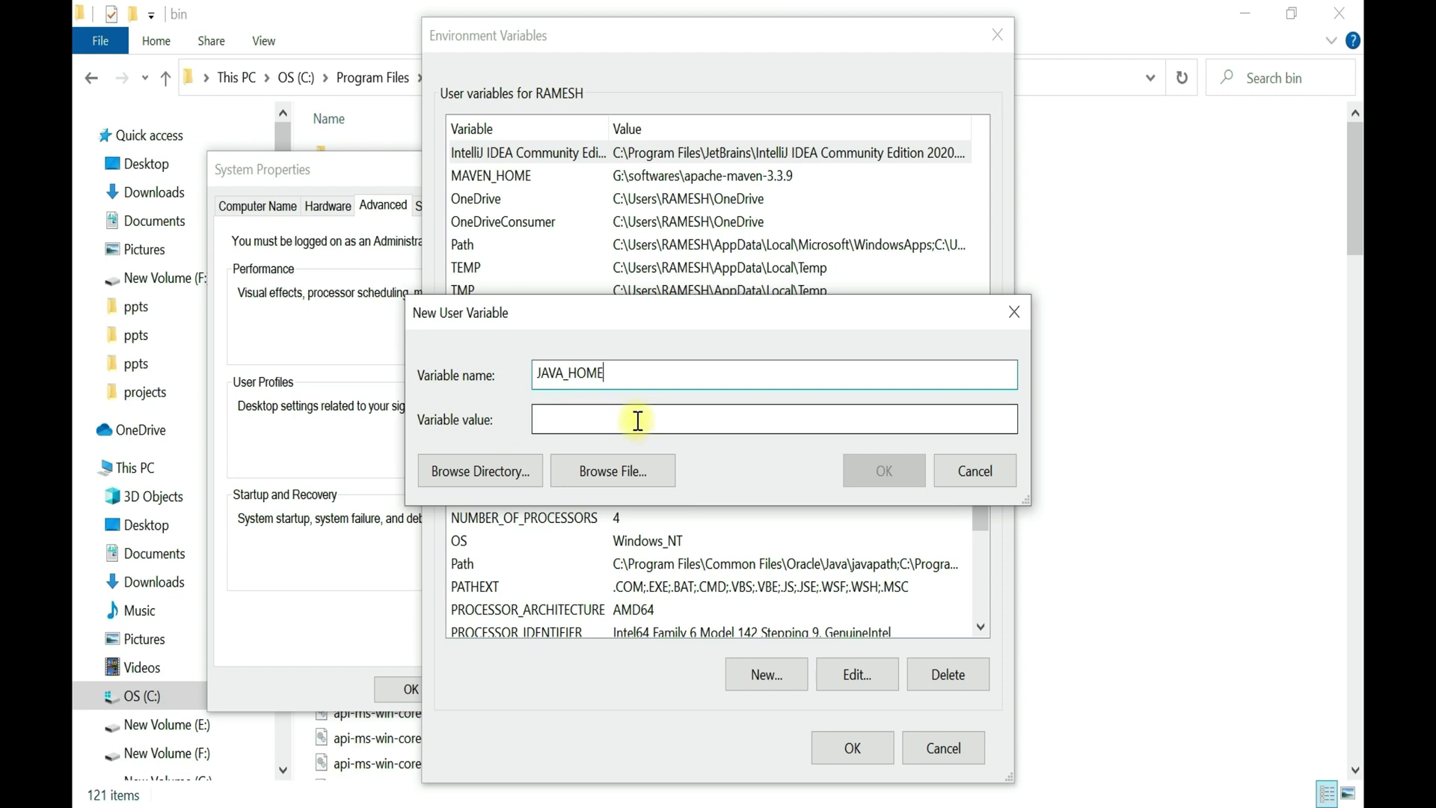
pyautogui.hotkey('ctrl', 'v')
pyautogui.press('BackSpace')
pyautogui.press('BackSpace')
pyautogui.press('BackSpace')
pyautogui.press('BackSpace')
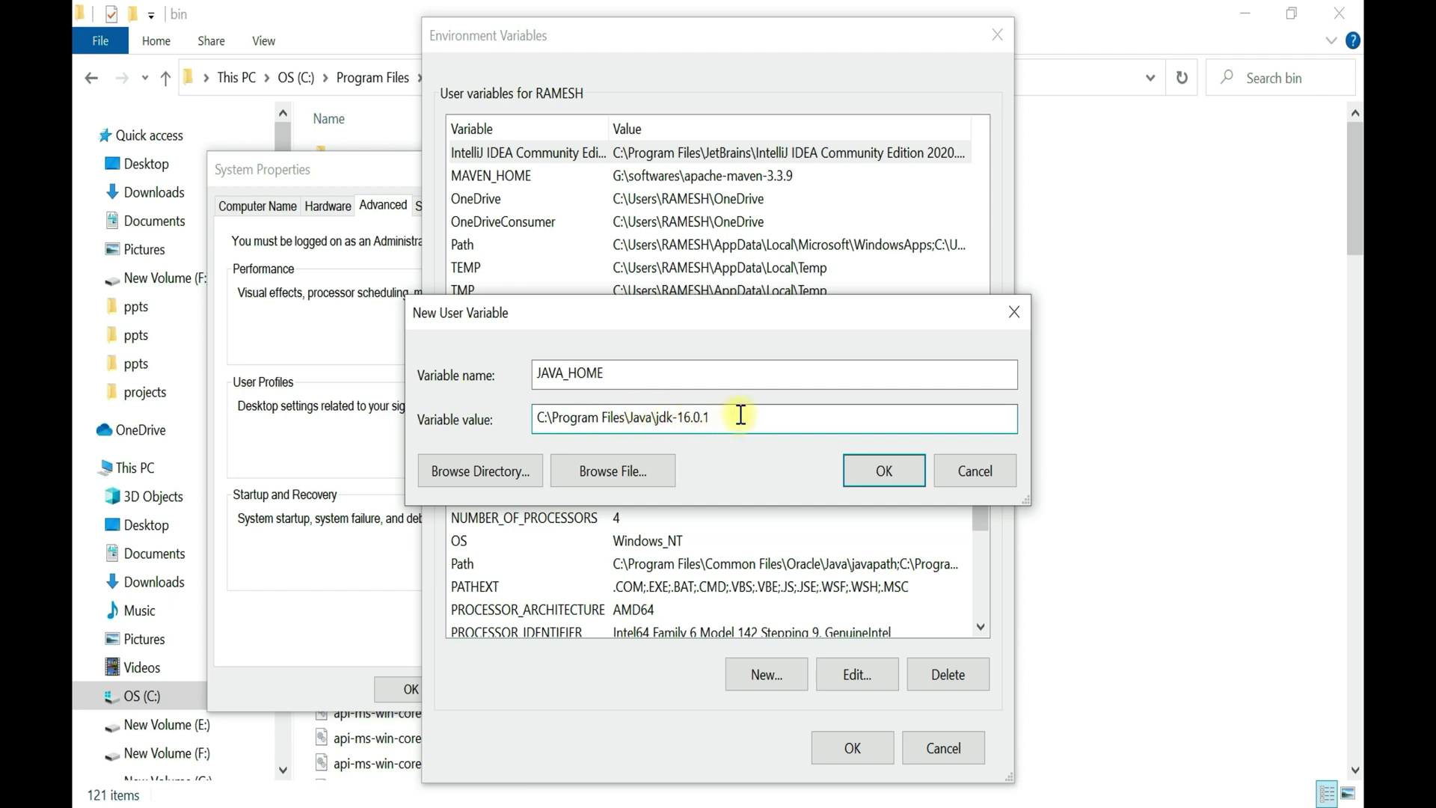
pyautogui.click(895, 467)
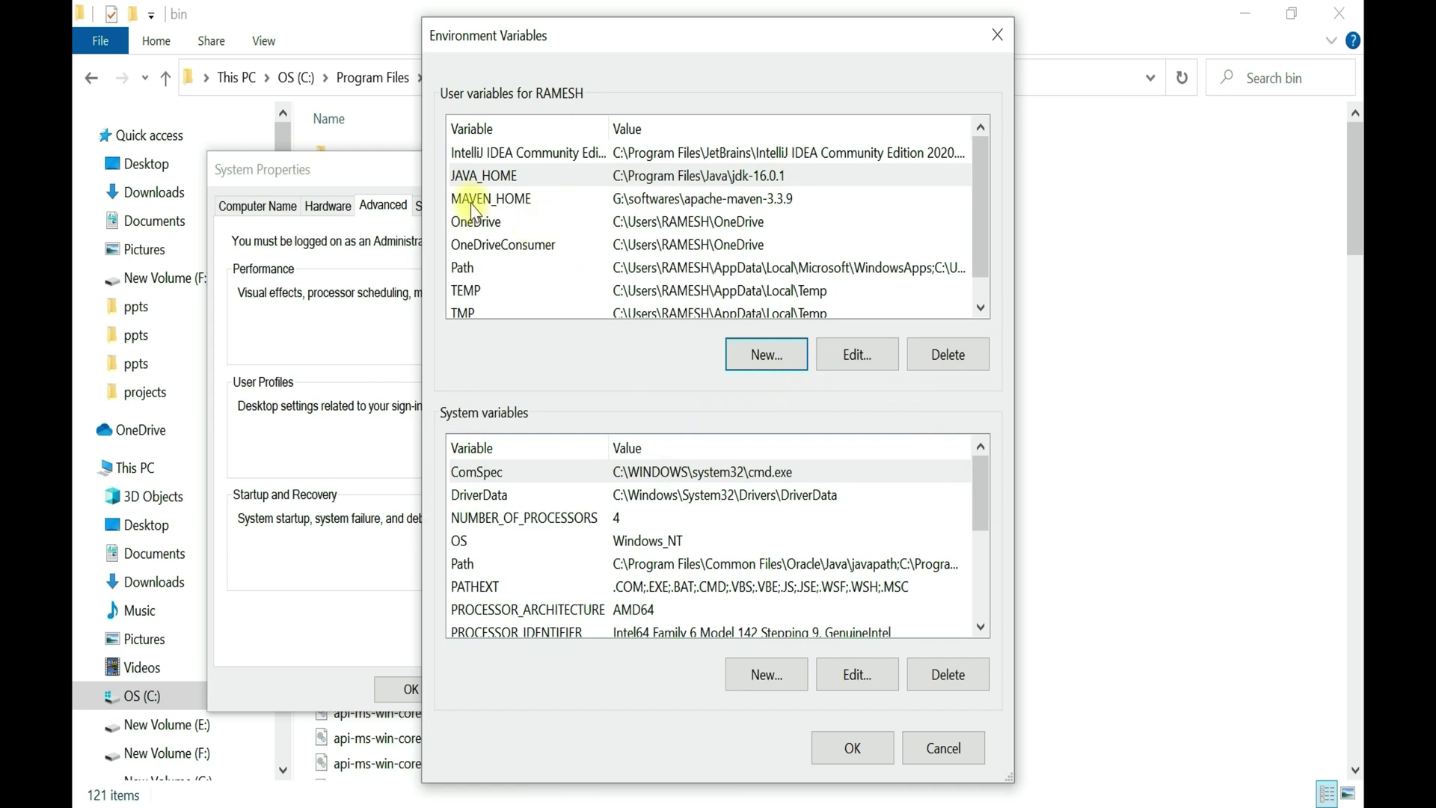
# - Open the system Path variable for editing and add a new empty entry
pyautogui.click(479, 563)
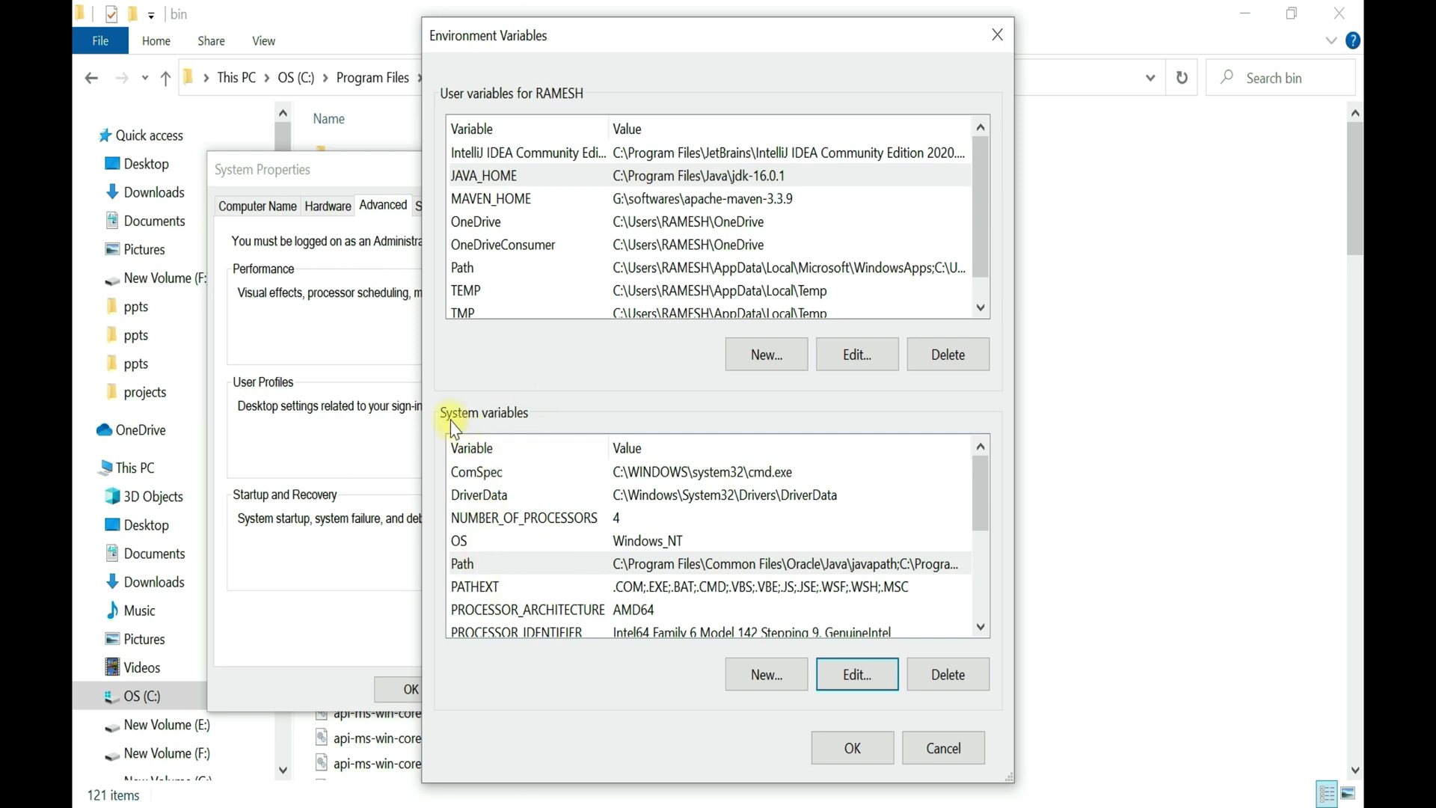
pyautogui.click(468, 570)
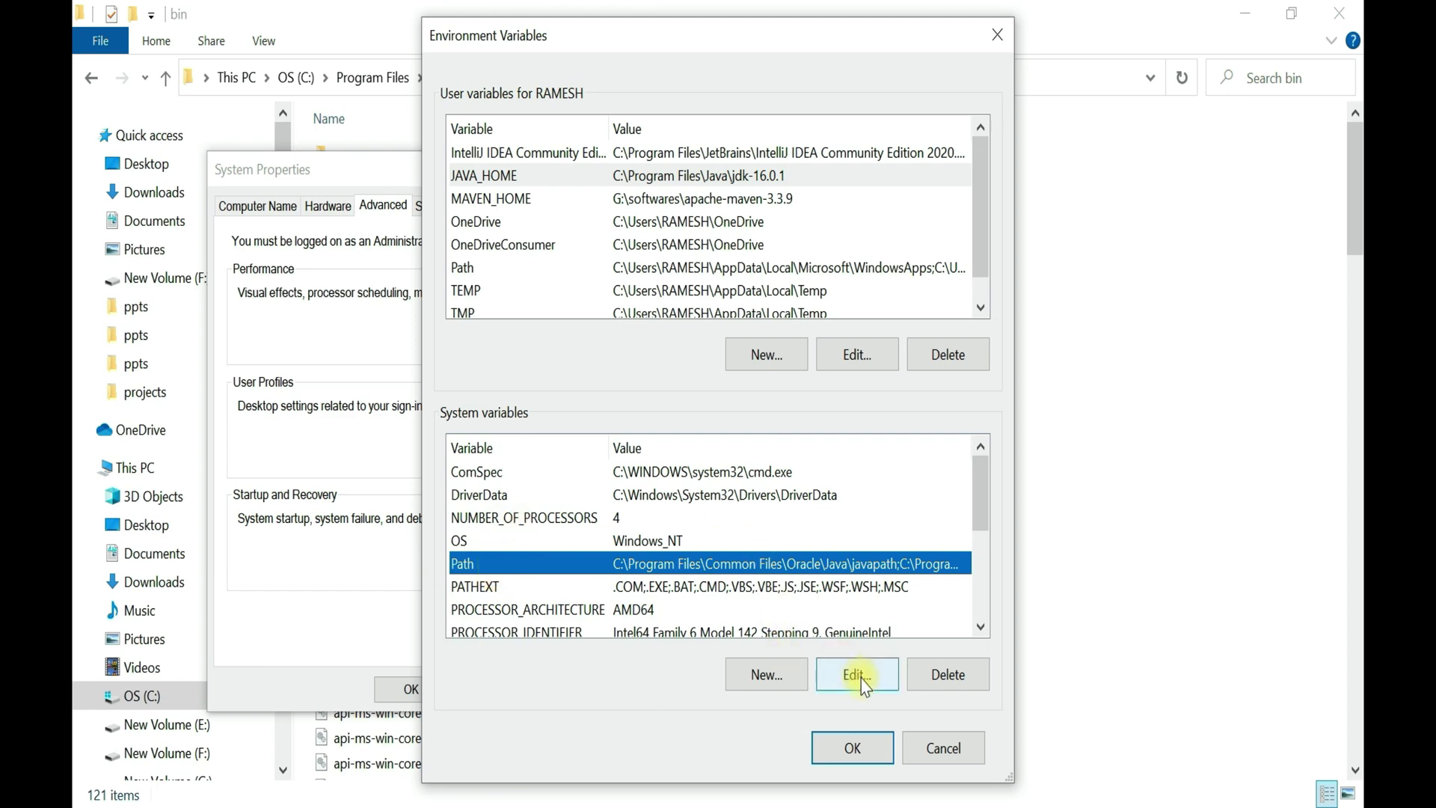
pyautogui.click(883, 674)
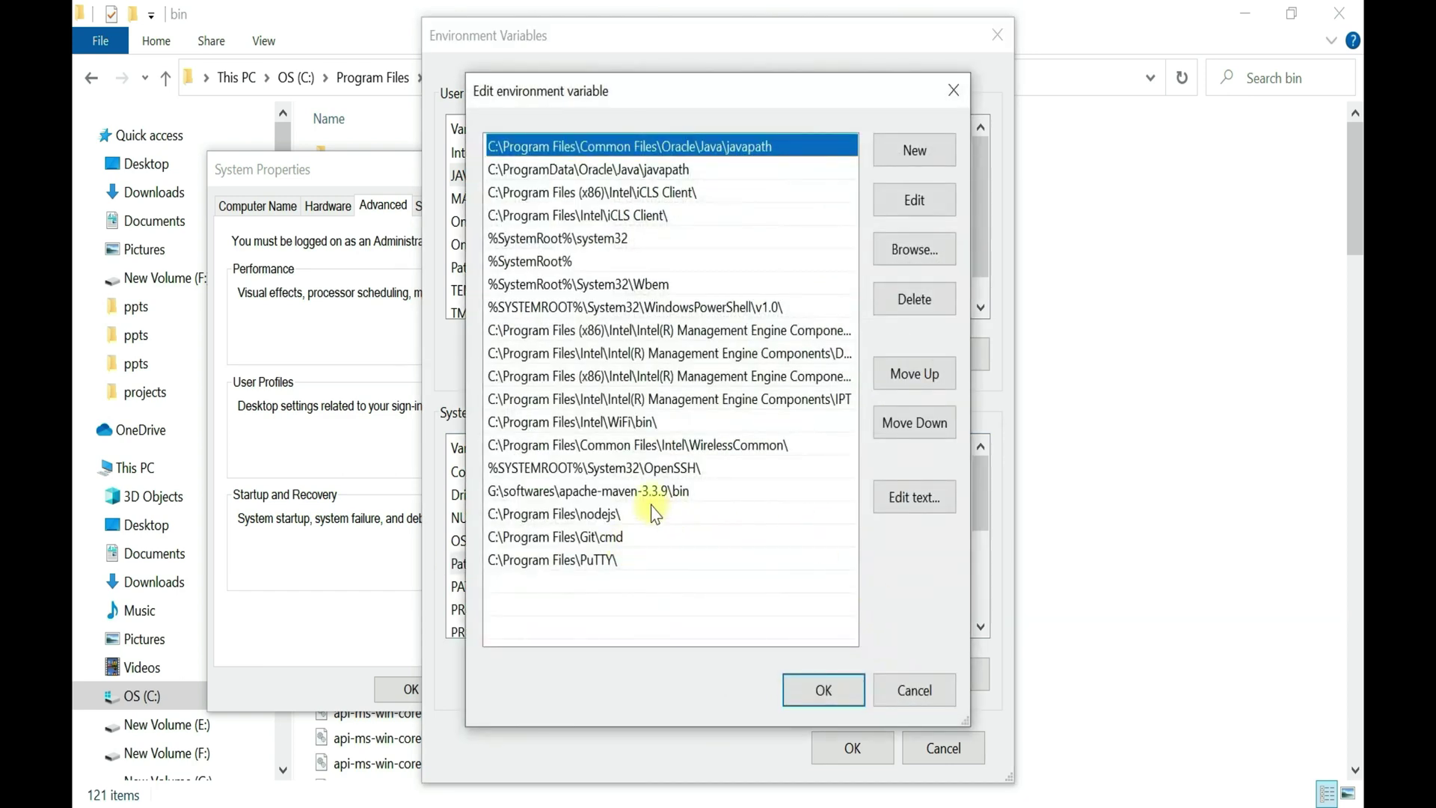
pyautogui.click(914, 154)
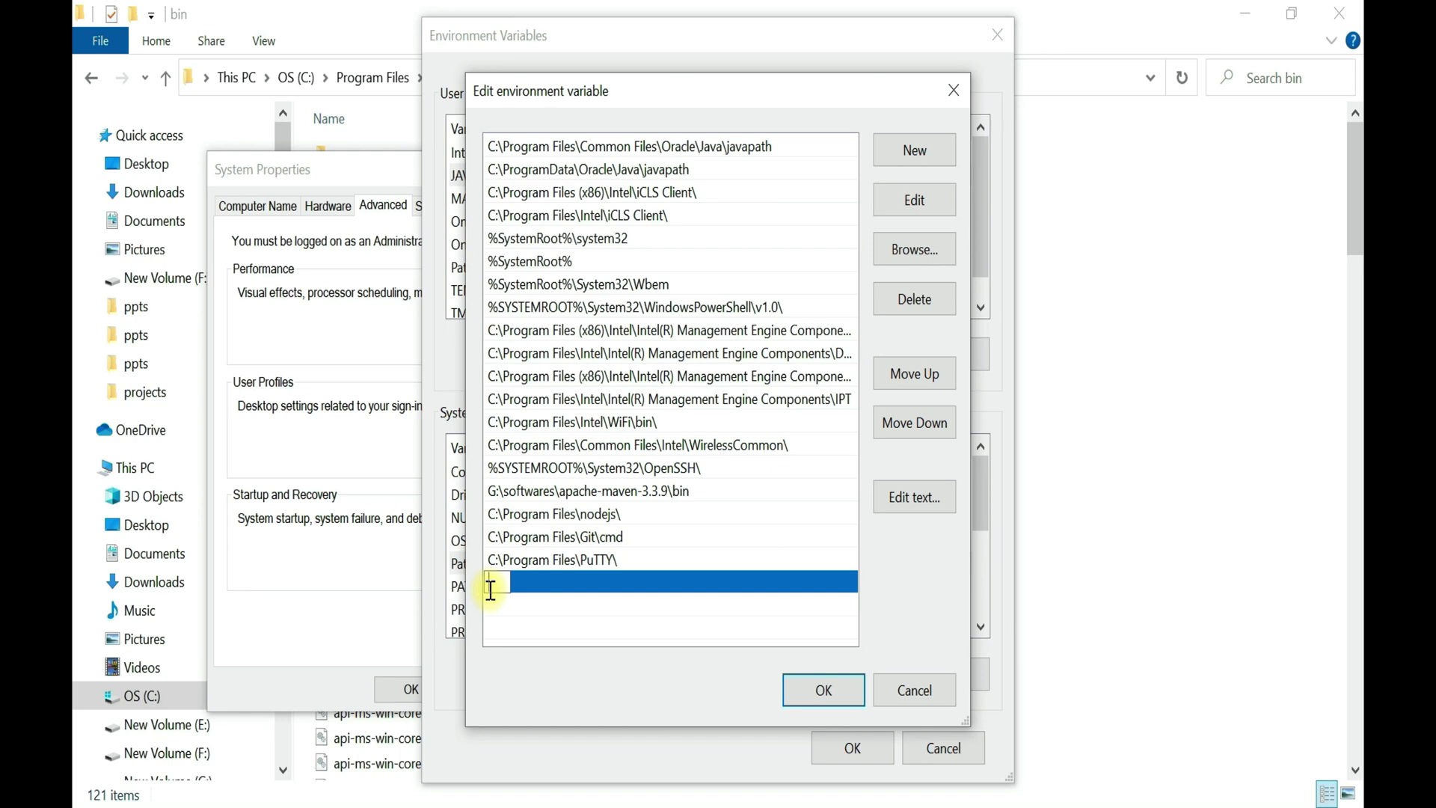
# - Enter %JAVA_HOME%\bin as the new Path entry and save both dialogs
pyautogui.write('%JAVA_HOME')
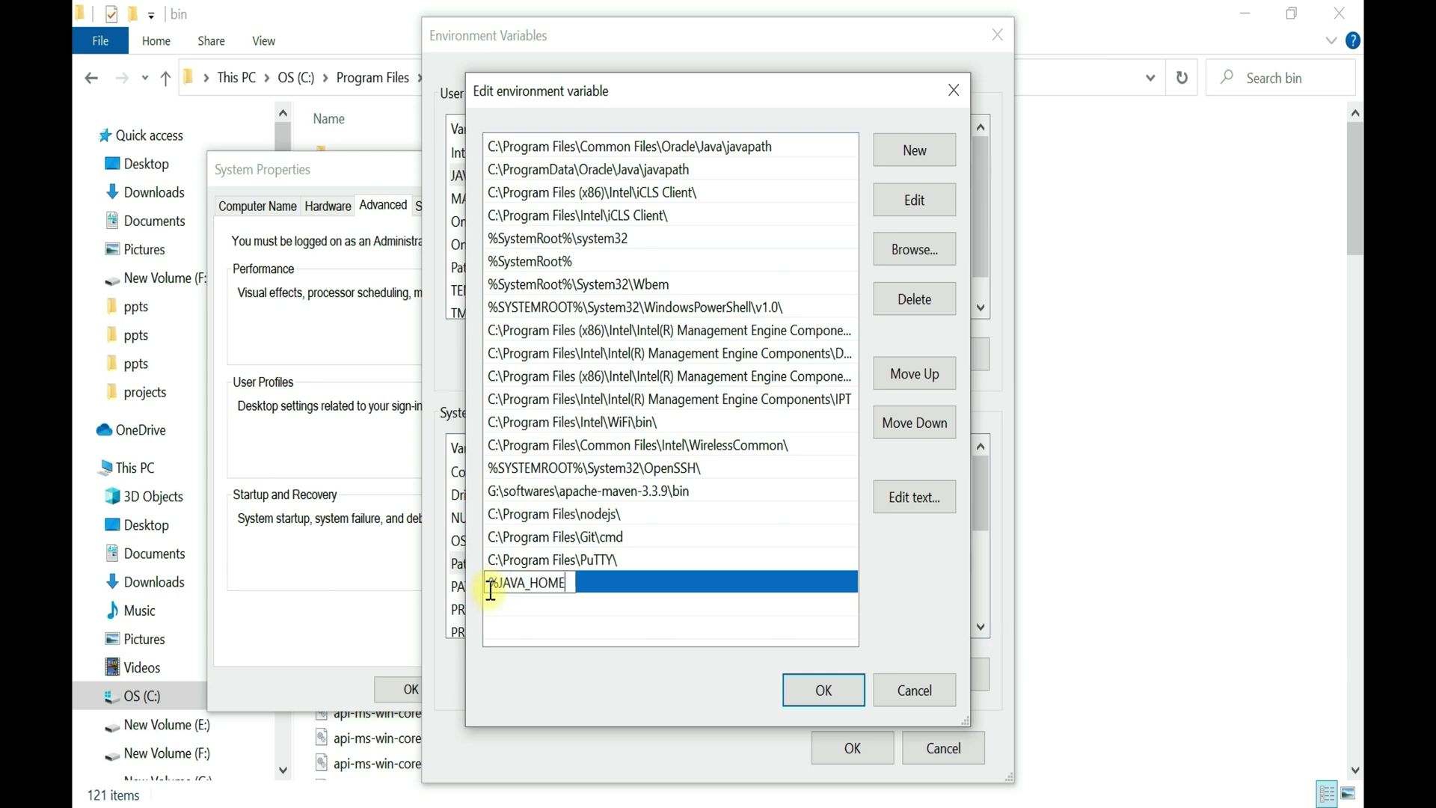
pyautogui.write('%\\bin')
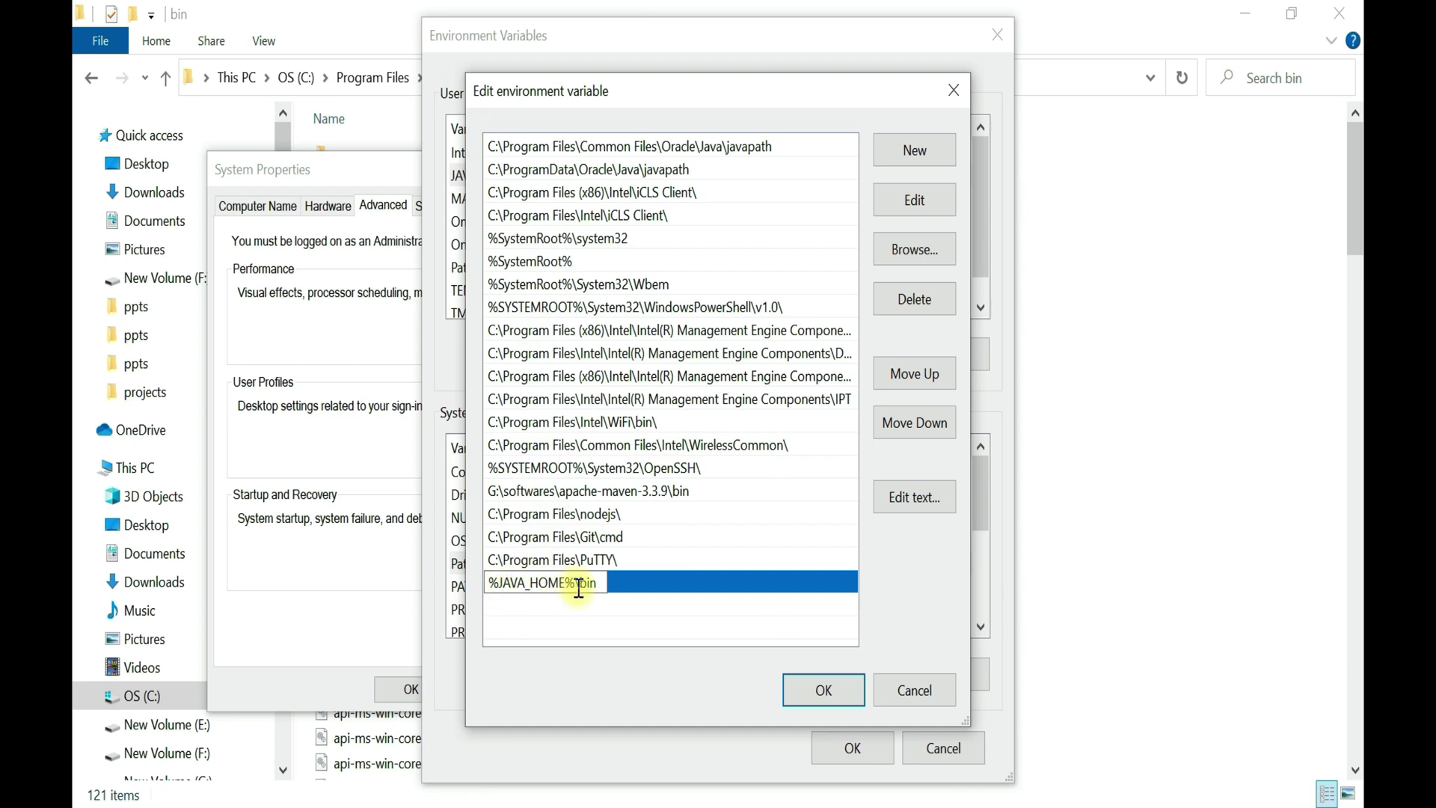
pyautogui.moveTo(573, 582); pyautogui.dragTo(490, 583)
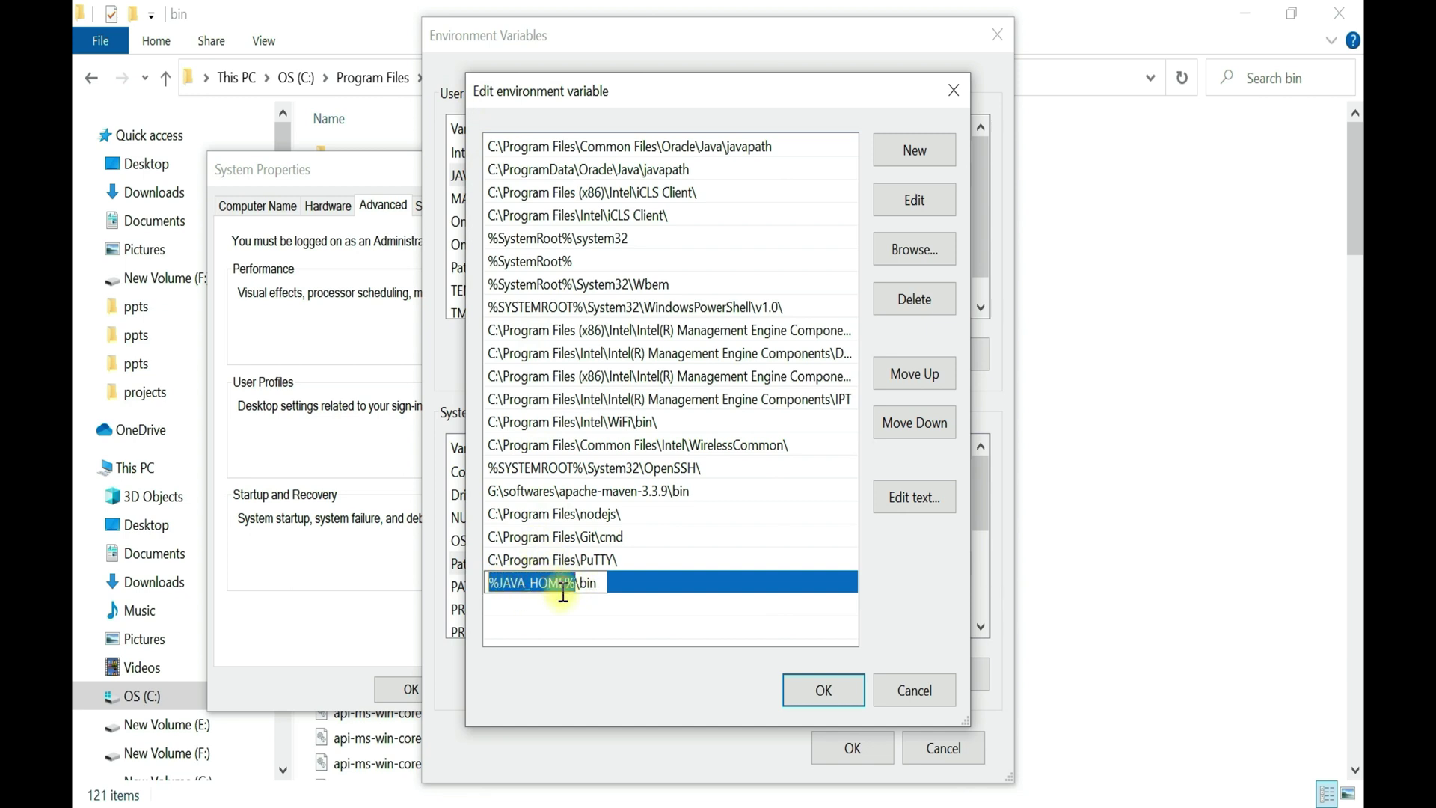
pyautogui.moveTo(599, 583); pyautogui.dragTo(489, 583)
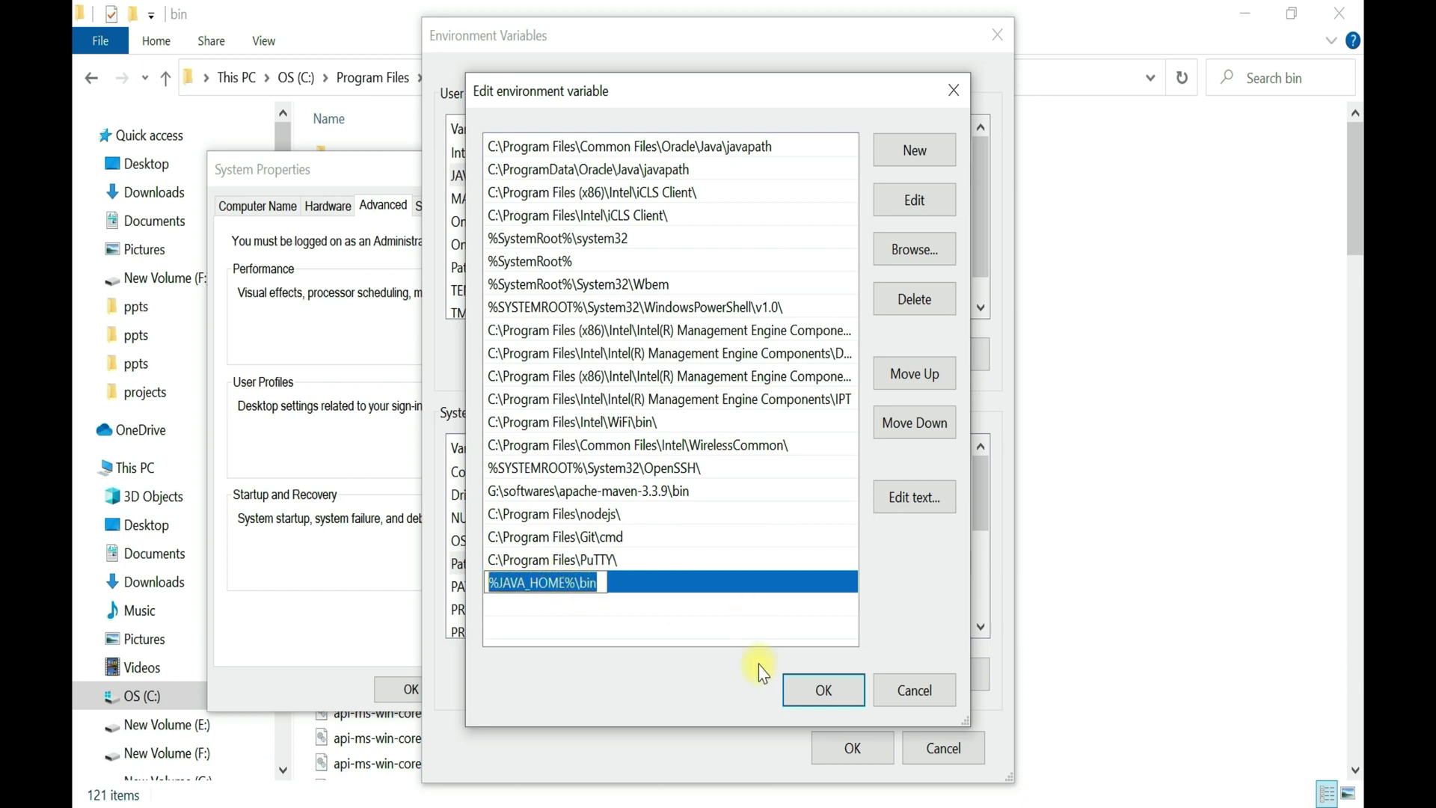
pyautogui.click(839, 692)
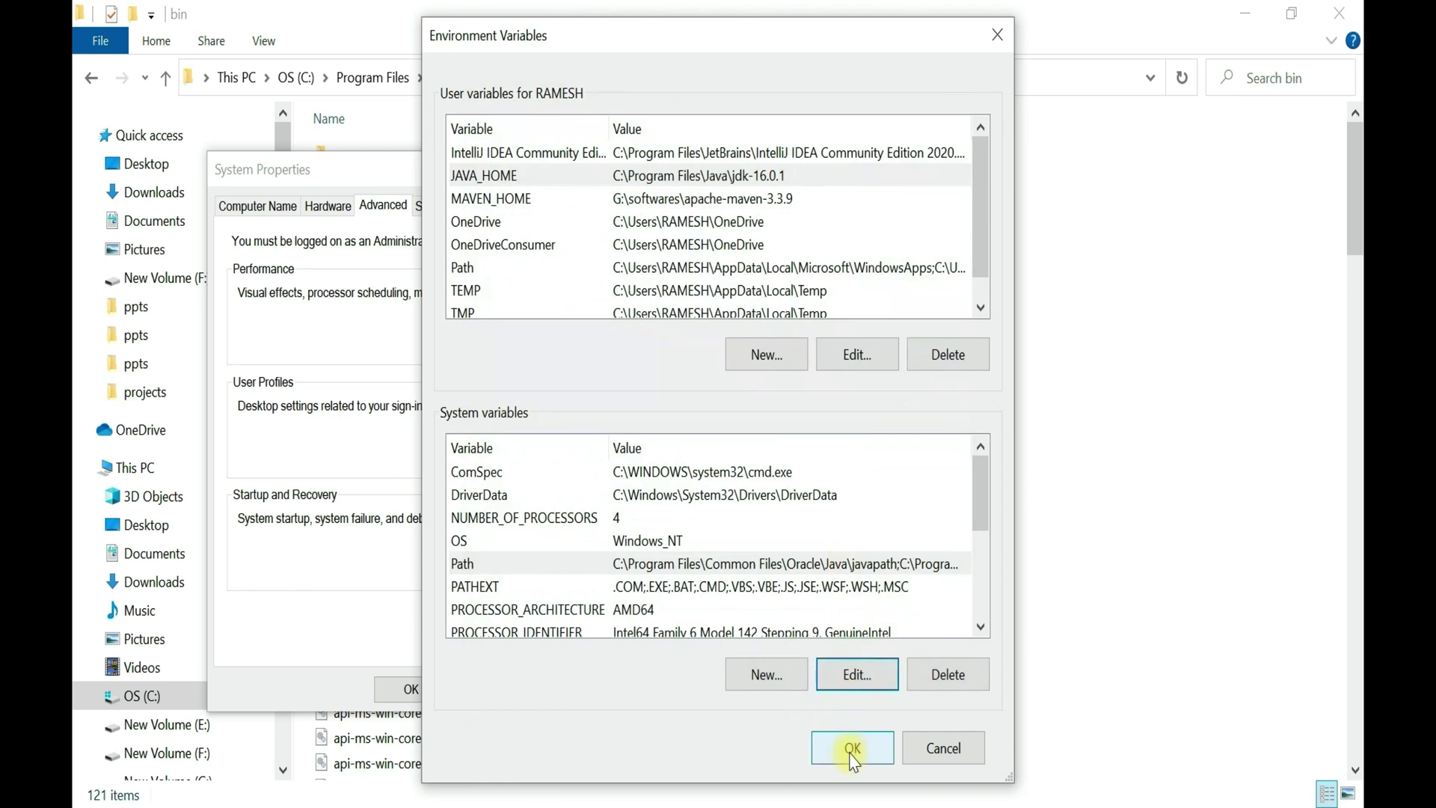
pyautogui.click(851, 748)
# - Close System Properties, launch Command Prompt via a 'cmd' search, and maximize it
pyautogui.click(411, 689)
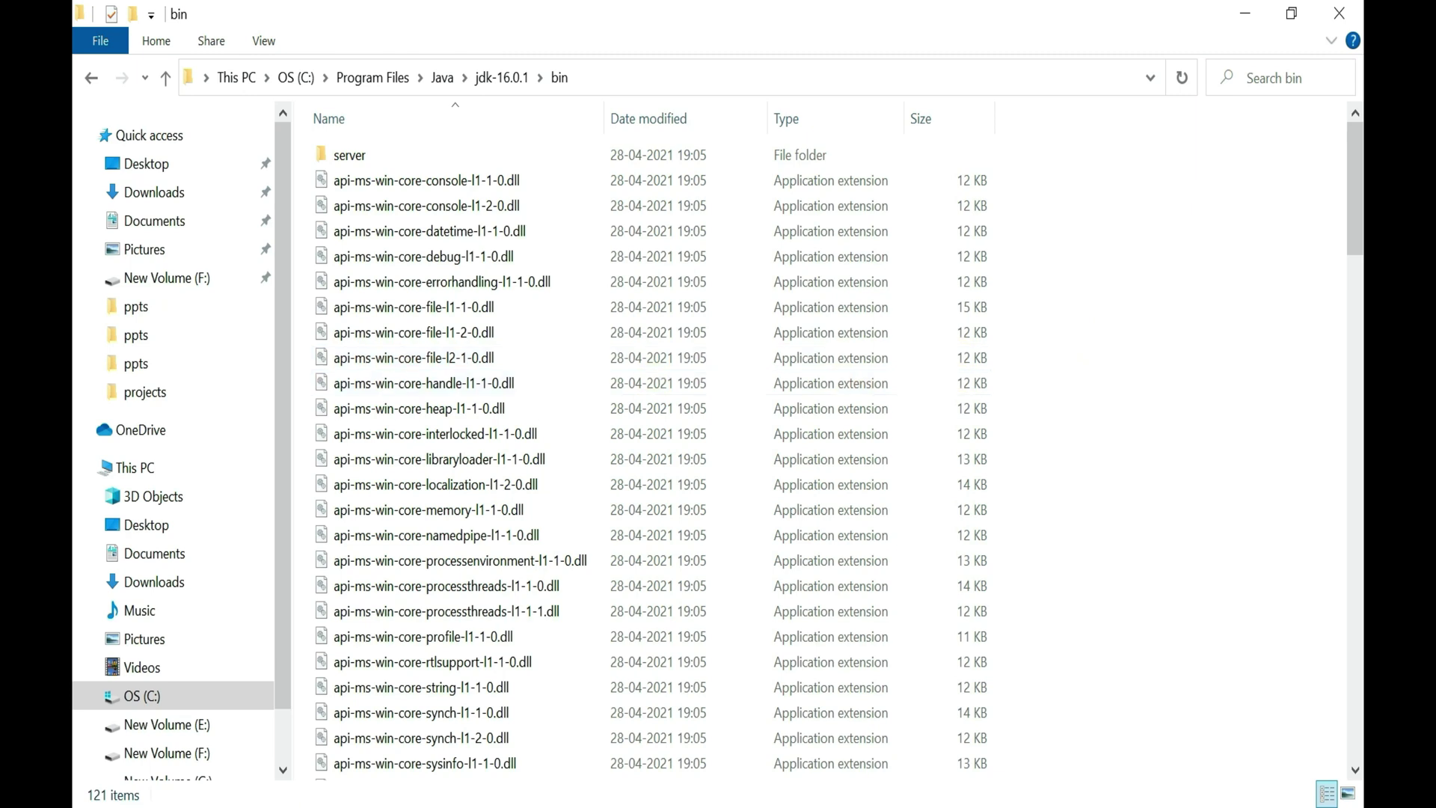
pyautogui.press('super+s')
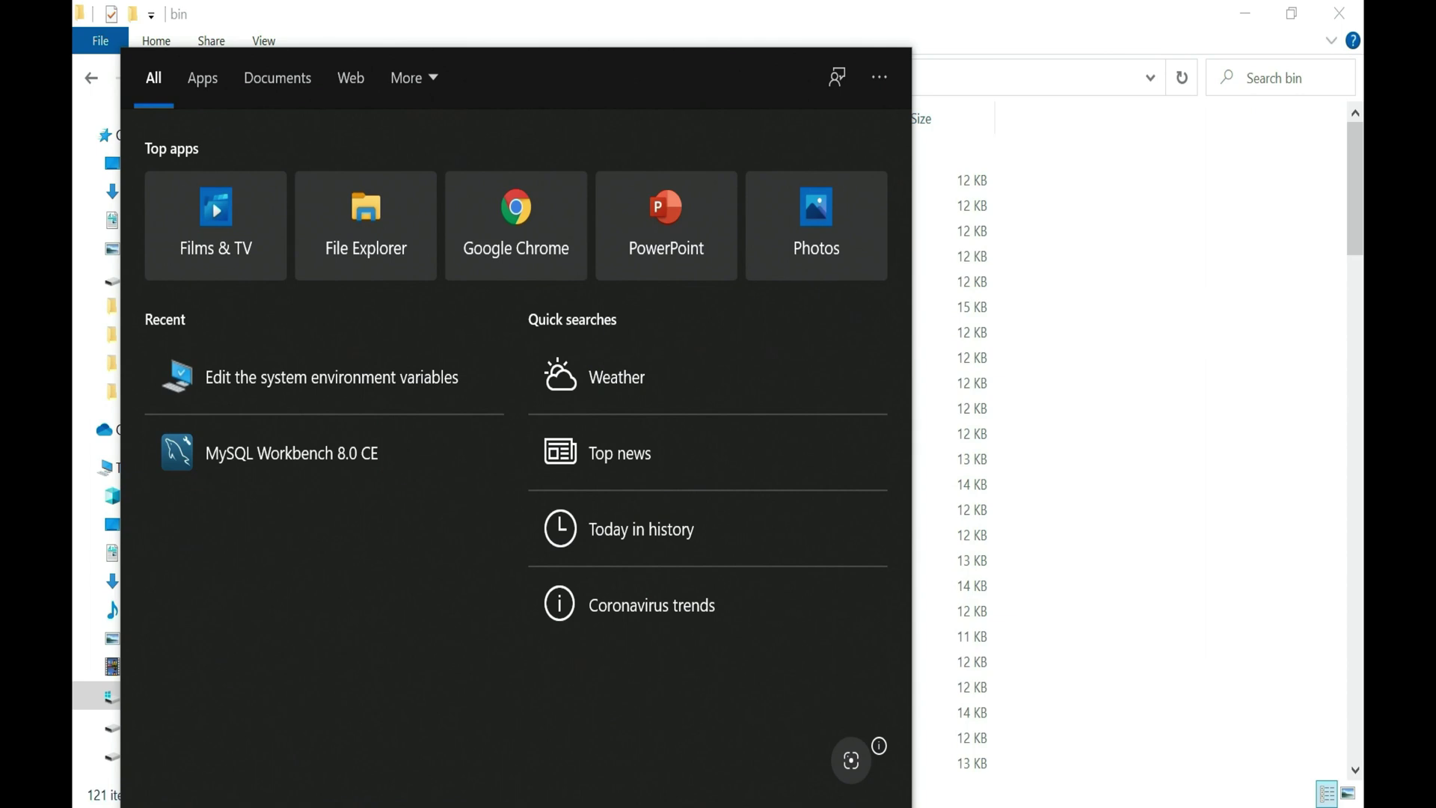
pyautogui.write('cmd')
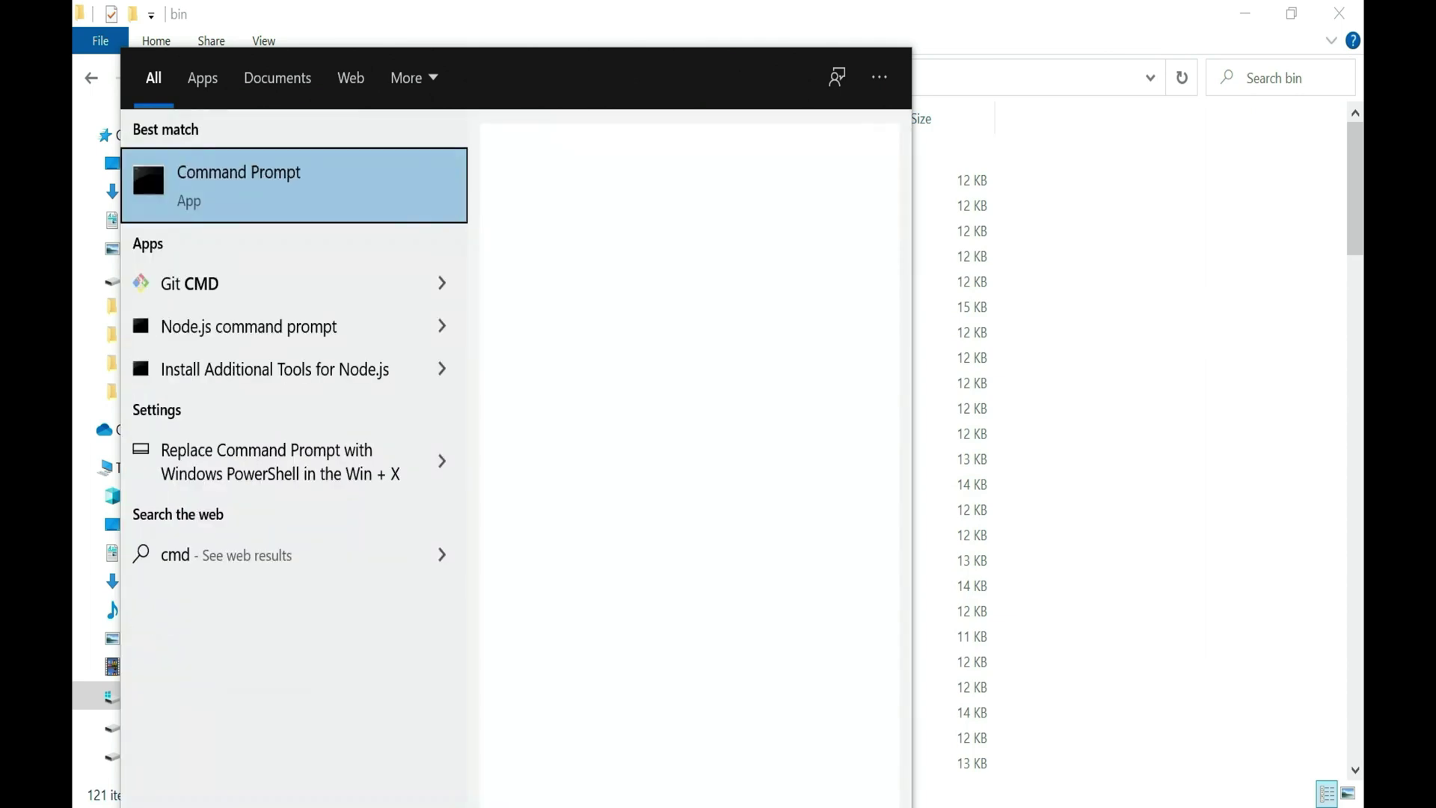
pyautogui.press('Return')
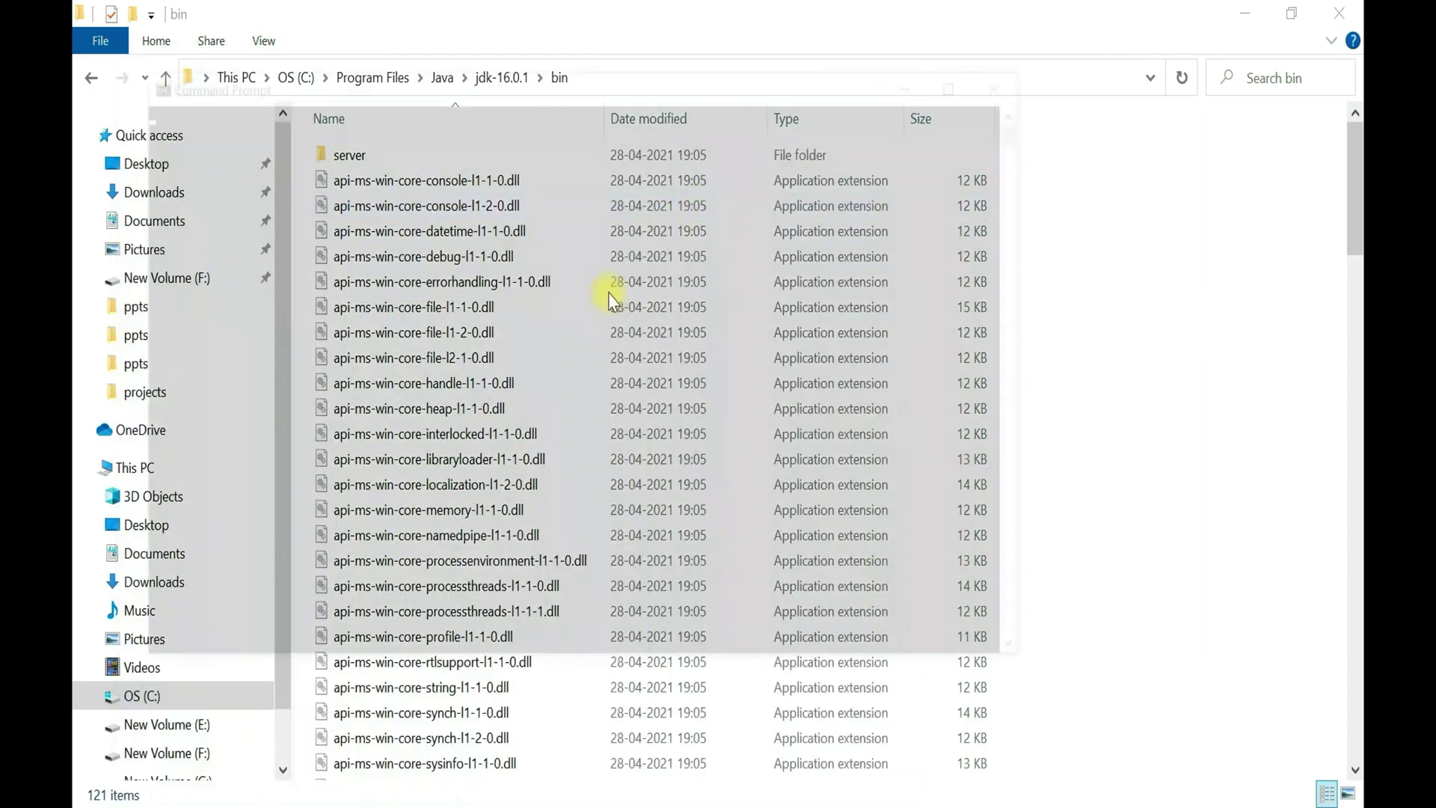
pyautogui.click(966, 77)
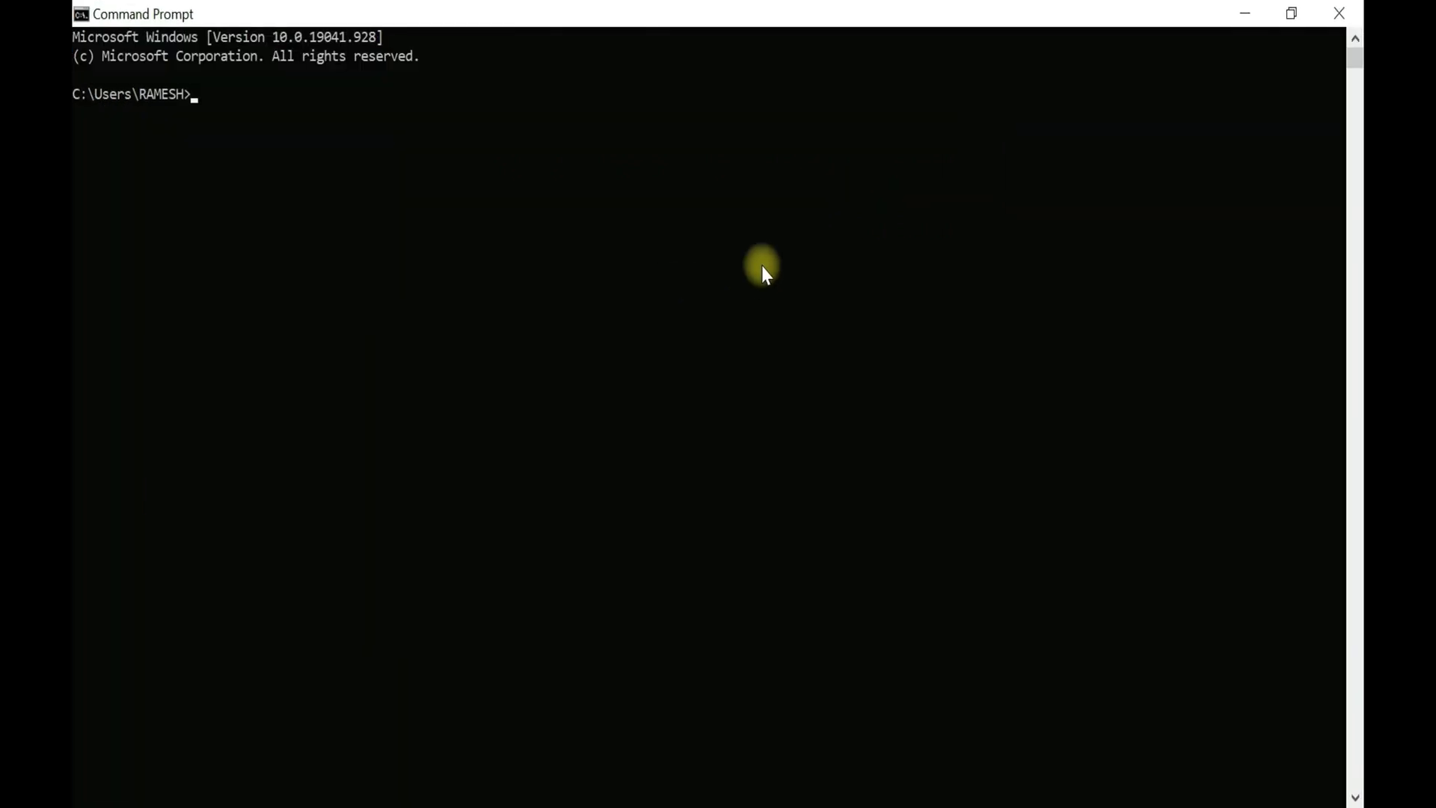
# - Run java -version and javac -version in Command Prompt; both should report 16.0.1
pyautogui.write('java -version')
pyautogui.press('Return')
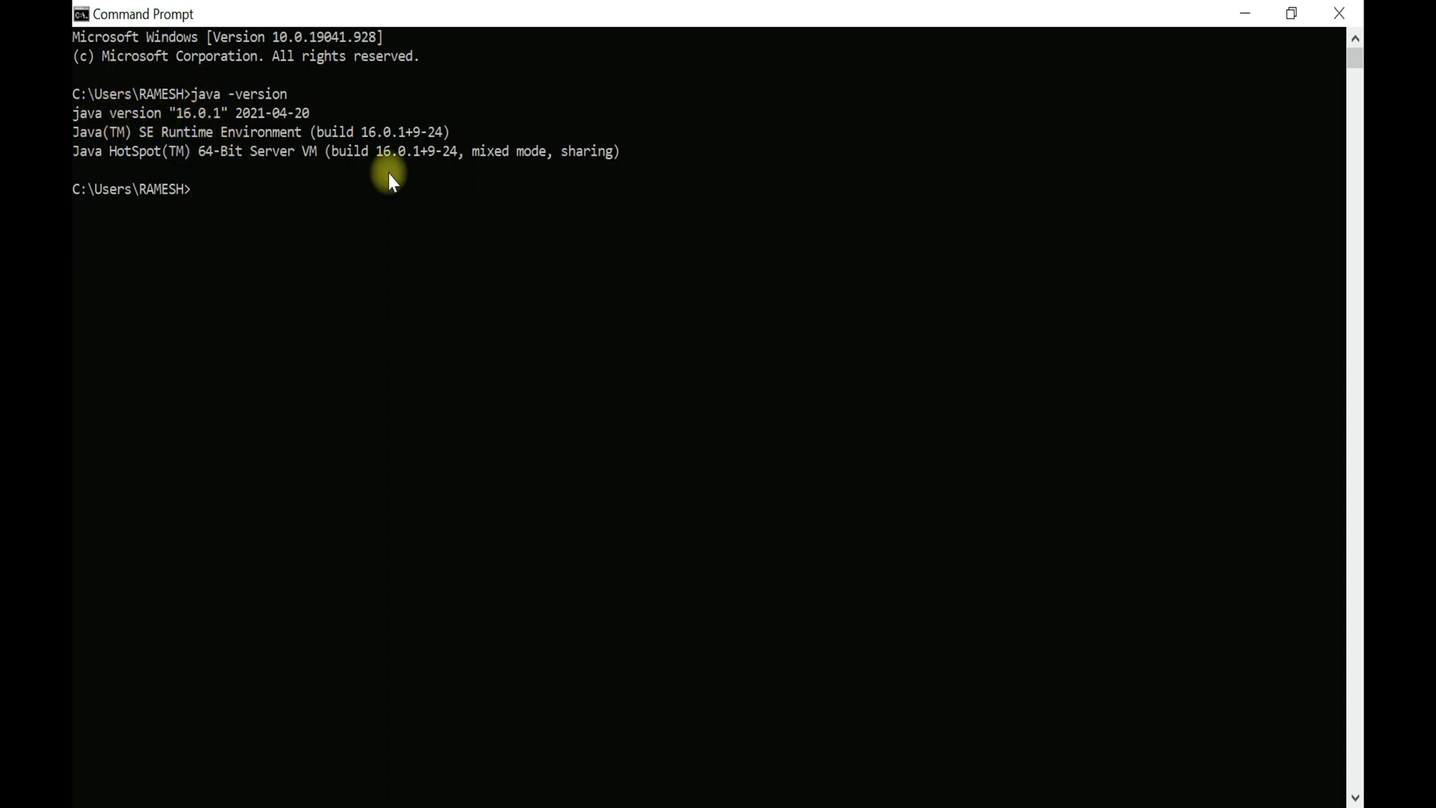
pyautogui.press('Up')
pyautogui.press('Left')
pyautogui.press('Left')
pyautogui.press('Left')
pyautogui.press('Left')
pyautogui.press('Left')
pyautogui.press('Left')
pyautogui.press('Left')
pyautogui.press('Left')
pyautogui.press('Left')
pyautogui.write('c')
pyautogui.press('Return')
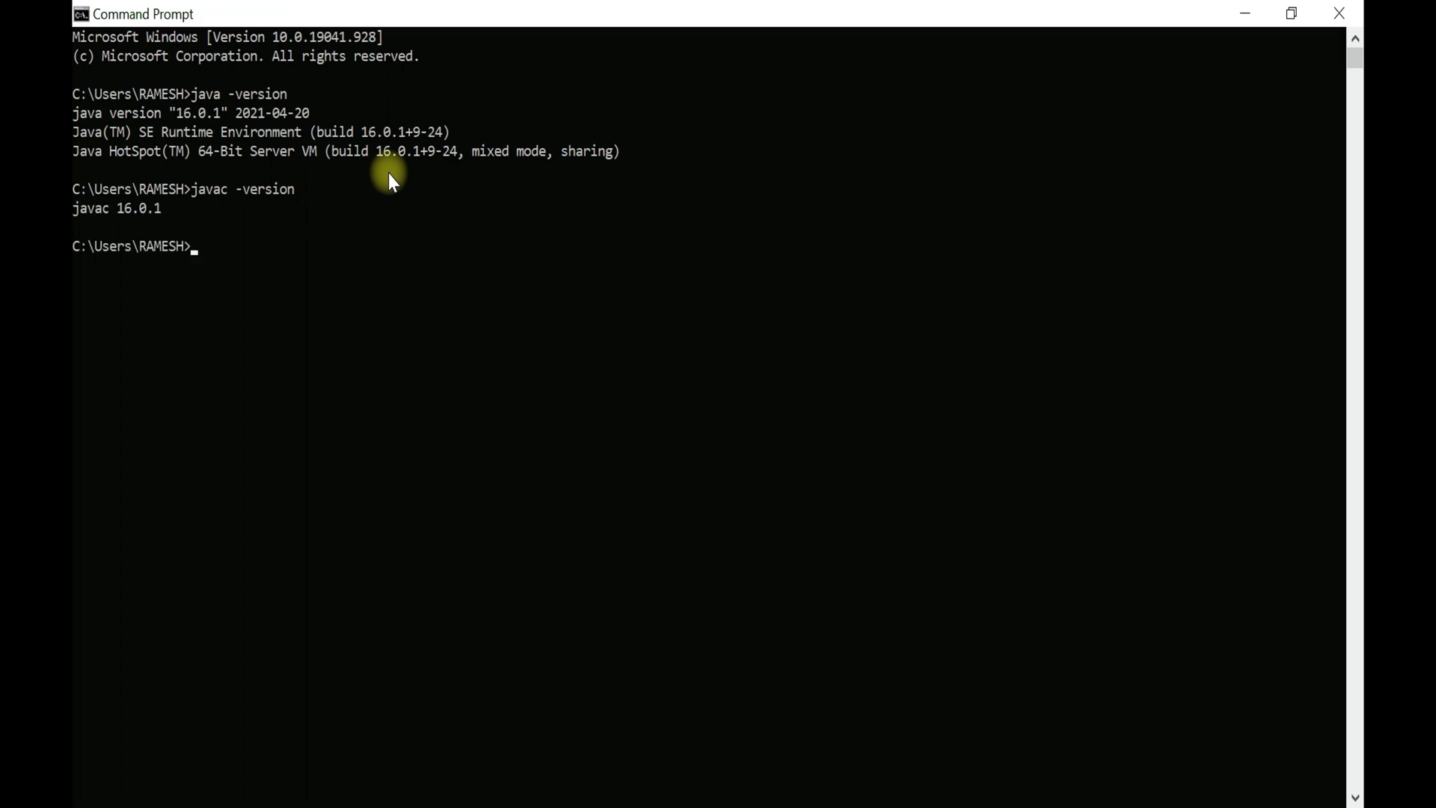